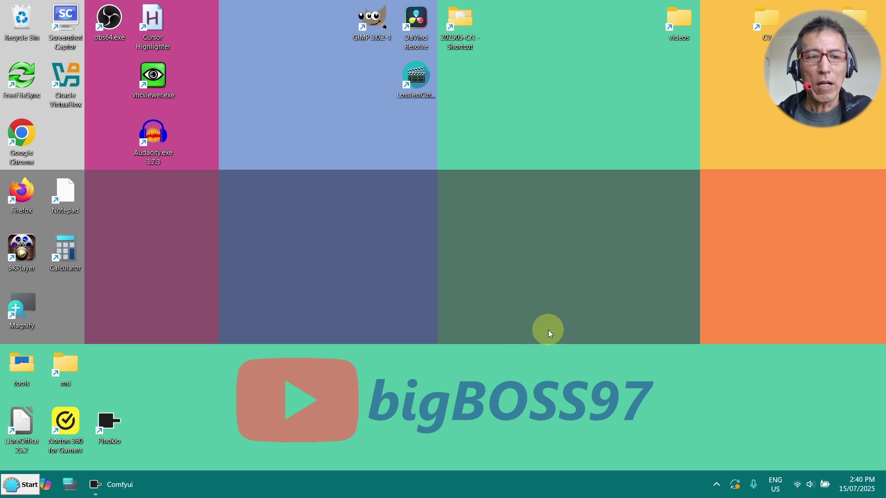
Search the Custom Nodes Manager for 'wiki' to confirm ComfyUI Wiki Workflows 0.1.3 is installed.
left_click(119, 490)
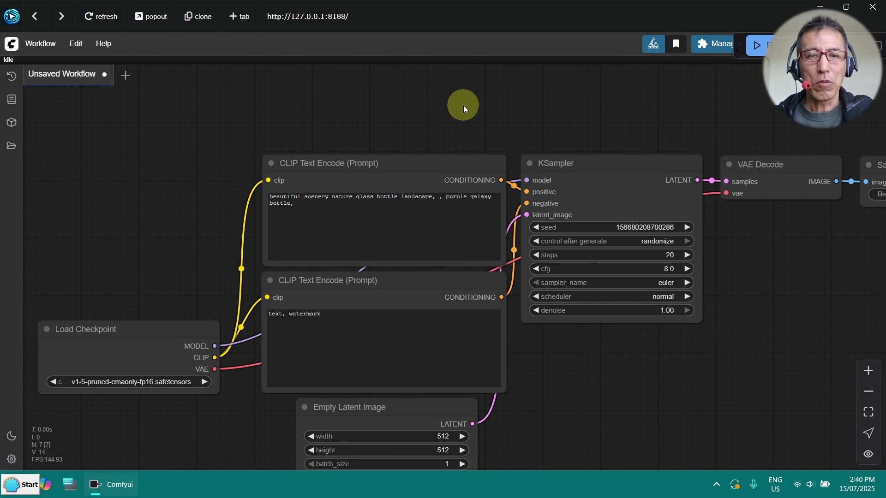
scroll(510, 89, "down", 1)
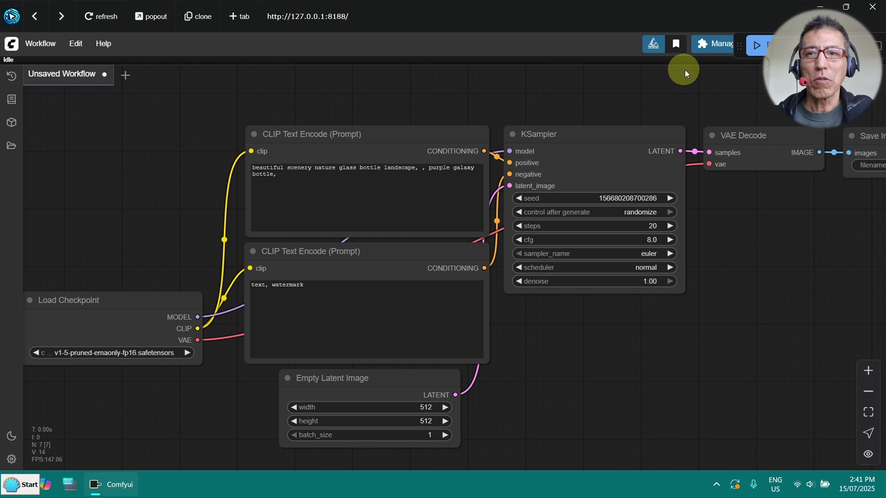
left_click(709, 50)
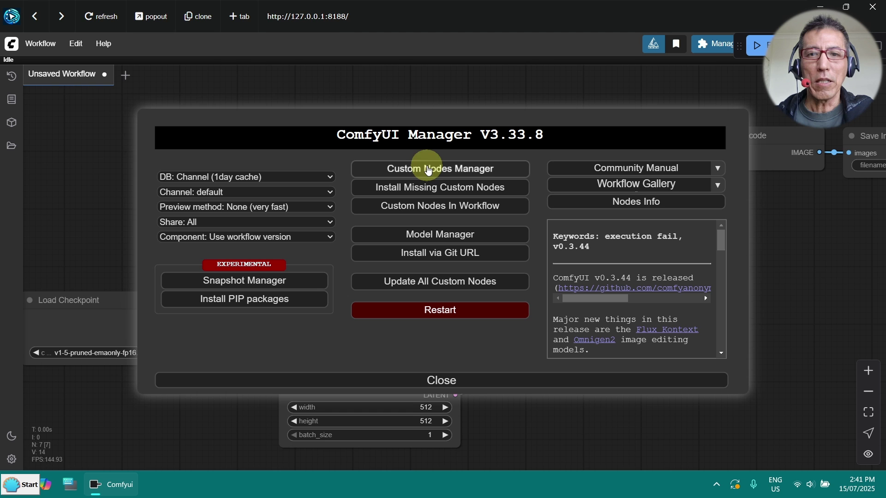
left_click(444, 170)
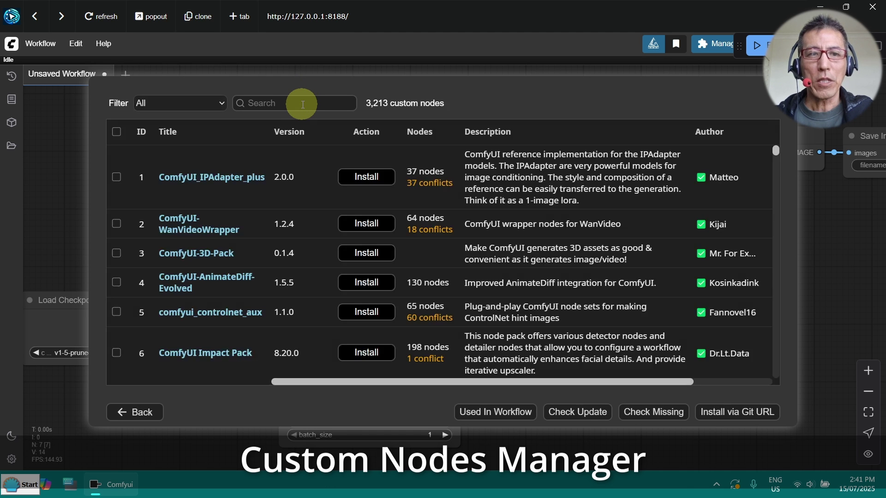
left_click(307, 98)
type("wiki")
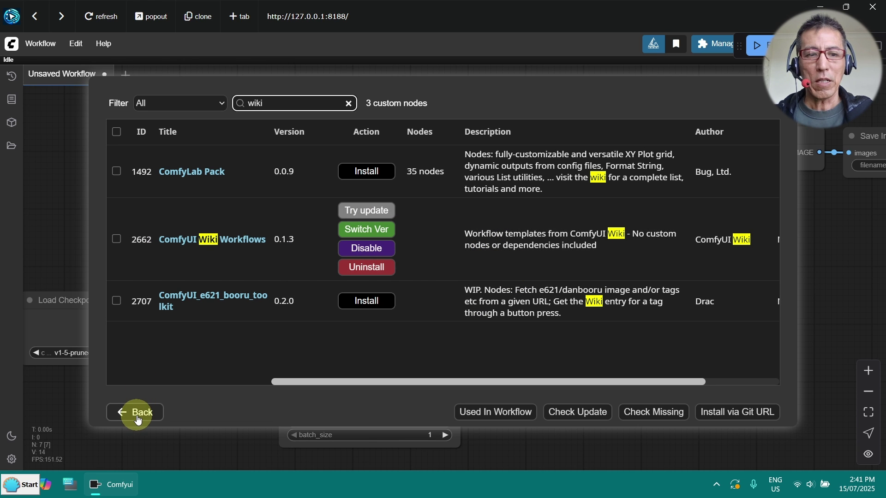
left_click(135, 412)
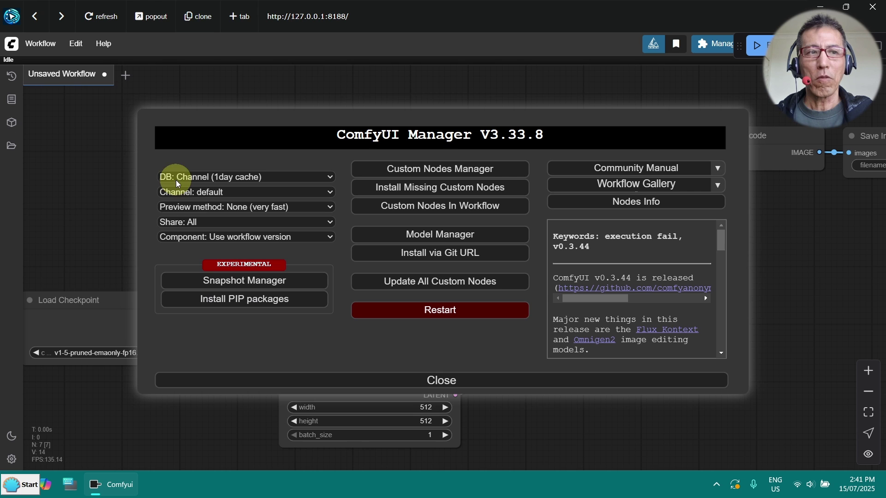
Close the Manager and load the flux.1-kontext-dev-nunchaku template from comfyui-wiki-workflows.
left_click(447, 381)
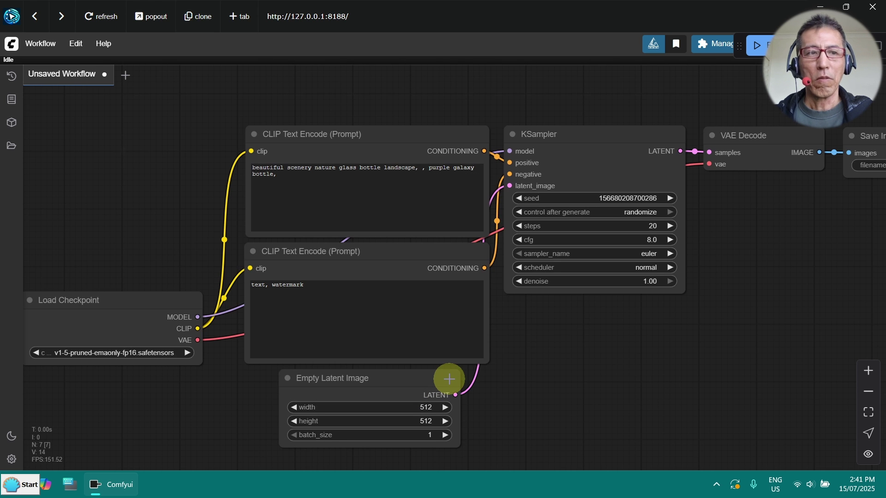
left_click(41, 44)
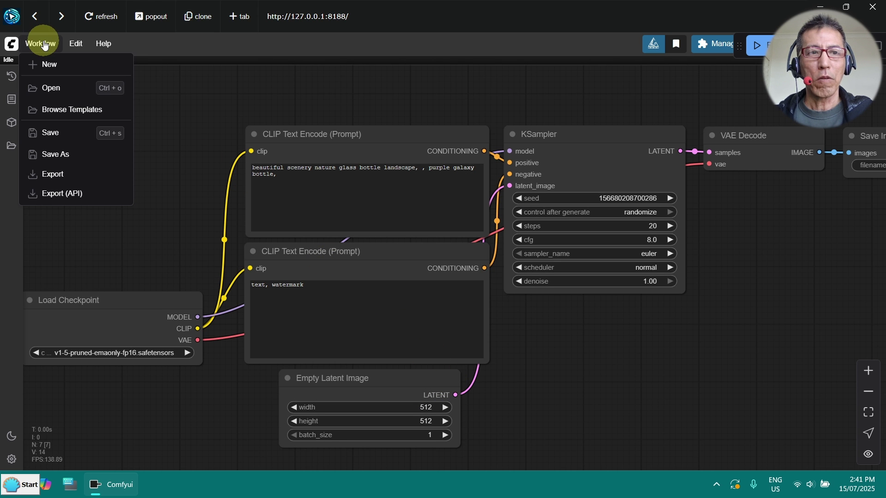
left_click(62, 113)
scroll(114, 339, "down", 5)
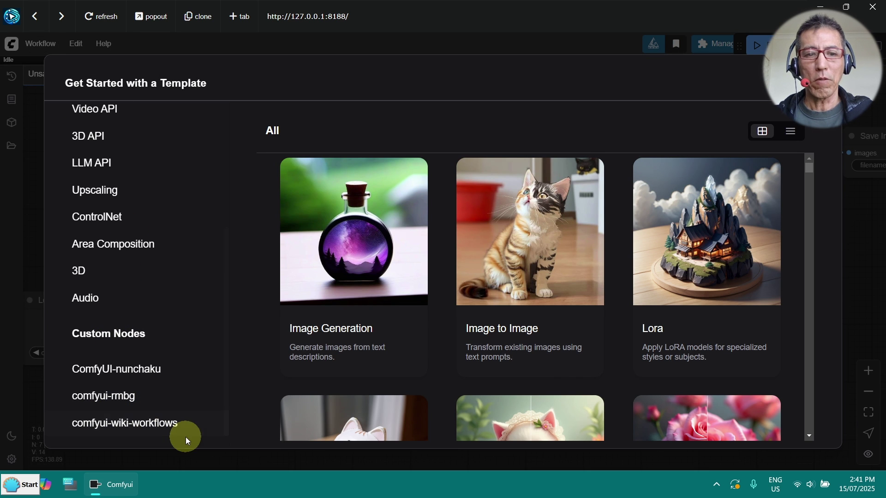
left_click(166, 427)
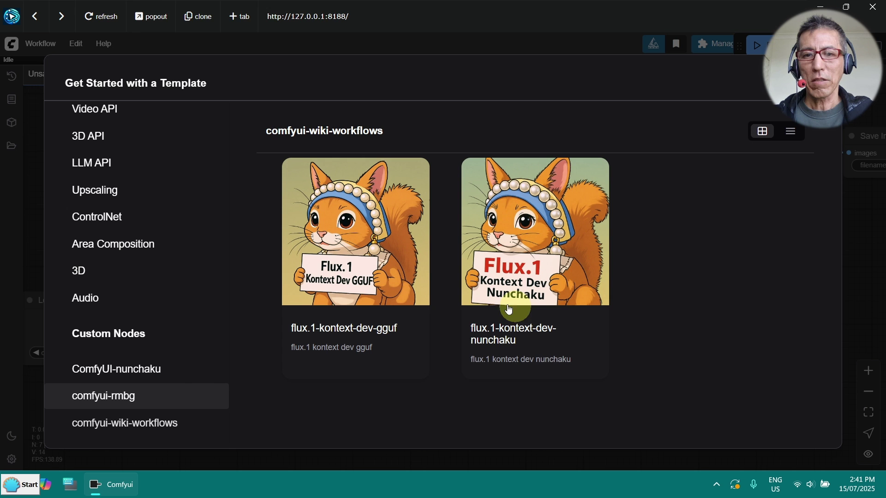
left_click(545, 267)
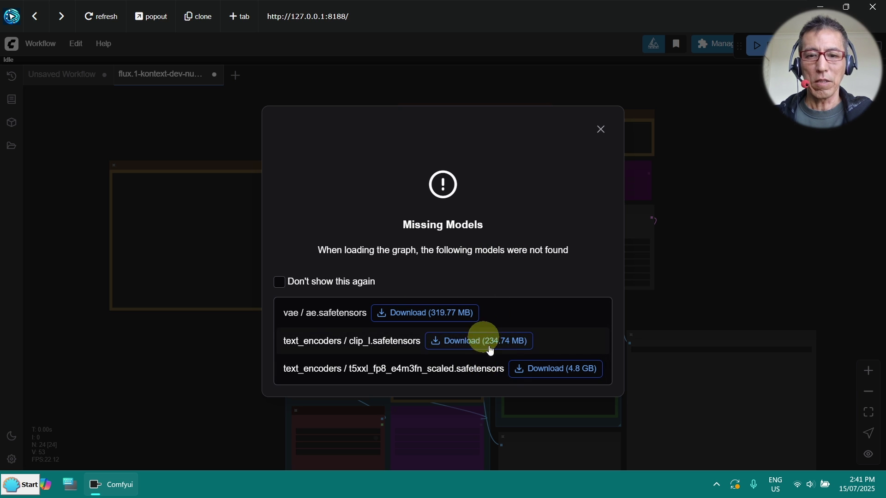
Dismiss the Missing Models notice and zoom in on the Model links note.
left_click(601, 129)
left_click_drag(220, 132, 467, 147)
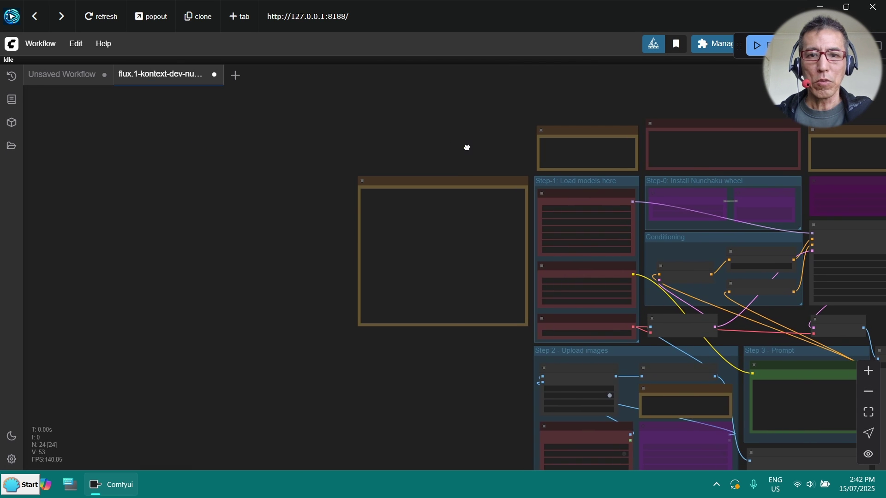
scroll(494, 118, "up", 9)
scroll(282, 237, "up", 3)
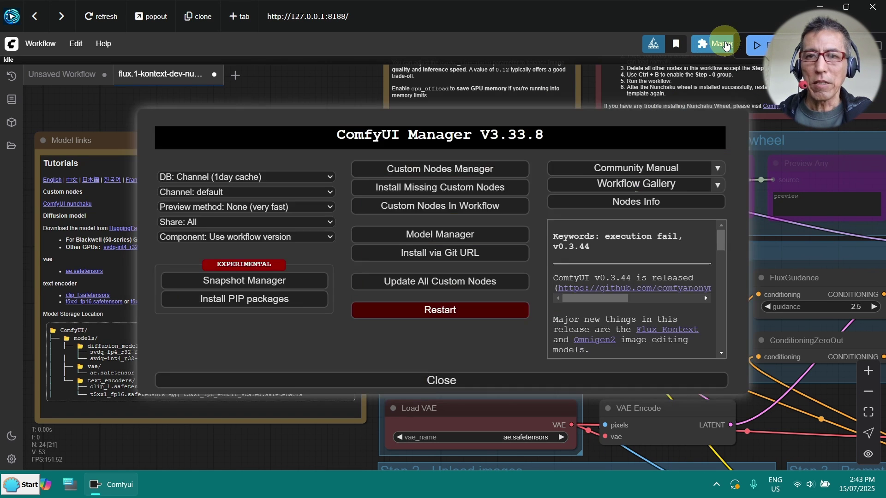
Check Install Missing Custom Nodes in the Manager, find no results, and close the Manager.
left_click(715, 43)
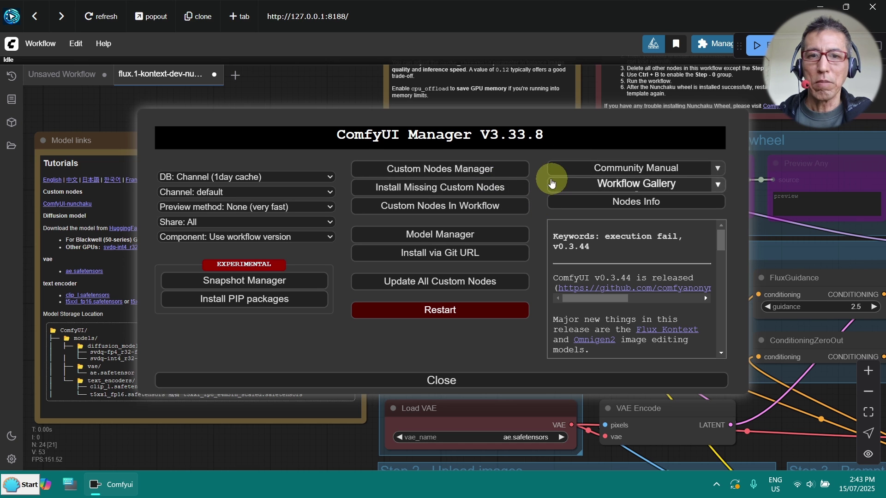
left_click(478, 189)
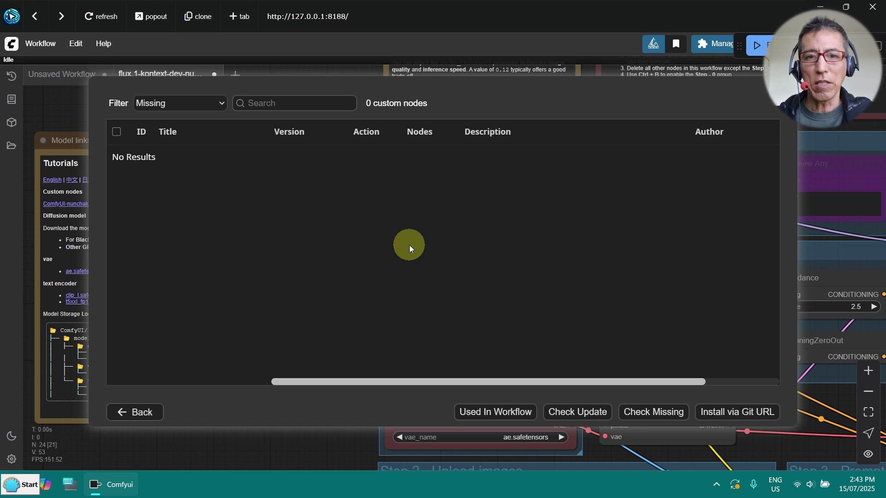
left_click(136, 412)
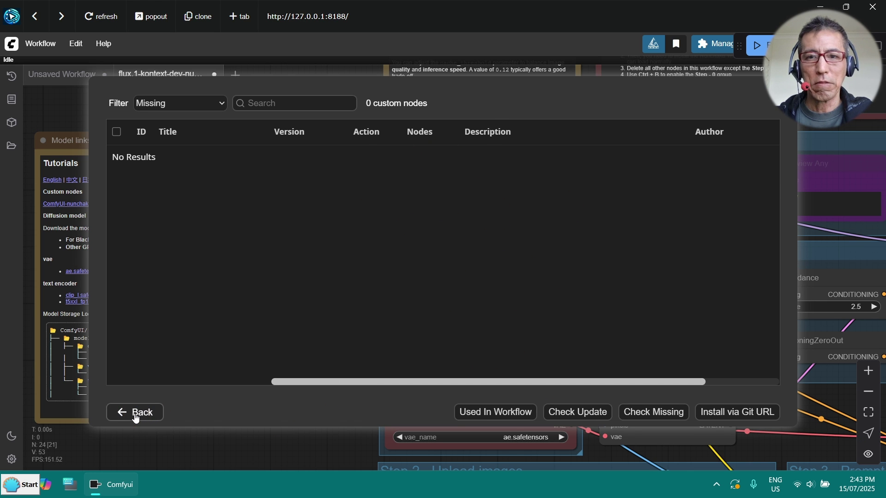
left_click(439, 381)
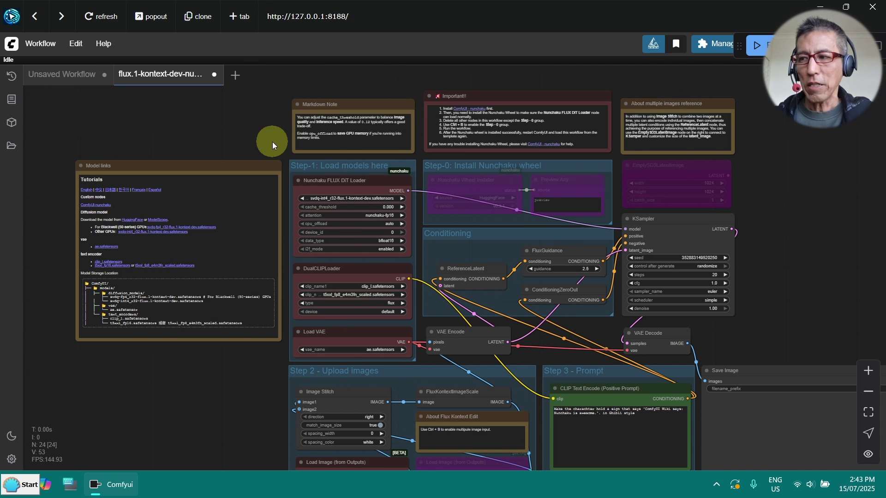
Delete all nodes except the Step-0 Nunchaku Wheel Installer and Preview Any pair.
scroll(498, 230, "up", 6)
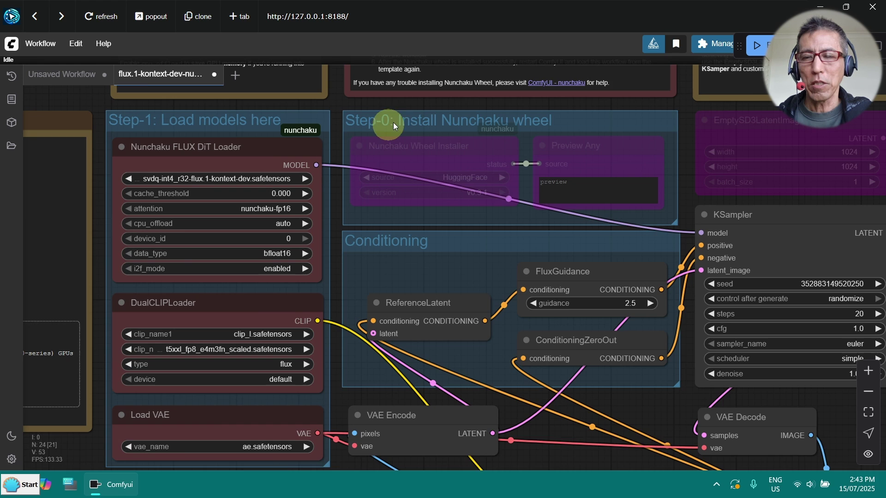
scroll(484, 163, "down", 10)
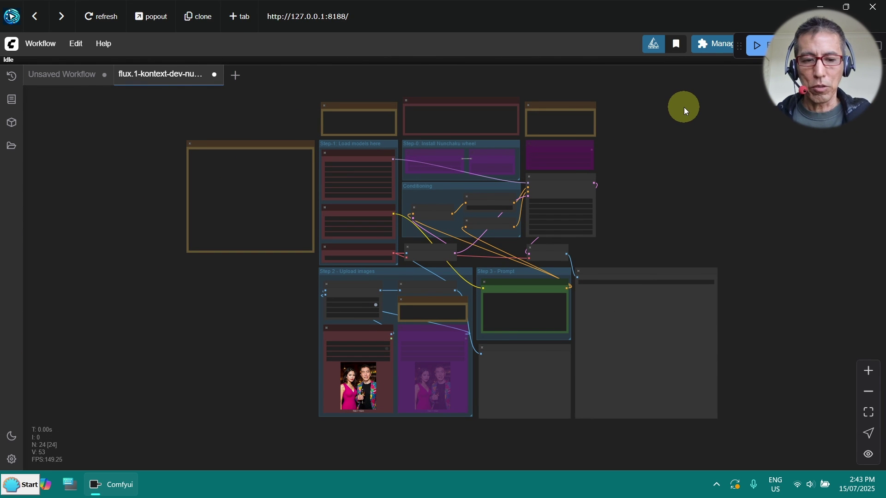
left_click_drag(684, 107, 217, 426)
scroll(428, 189, "up", 2)
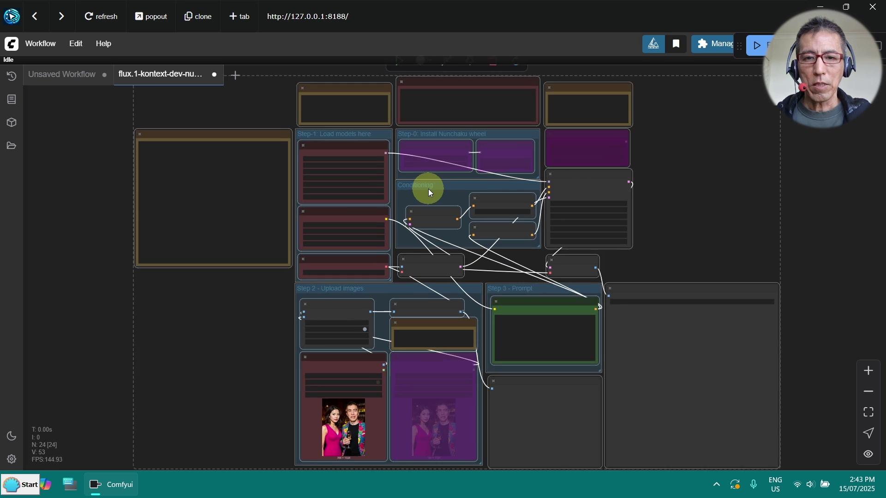
scroll(428, 190, "up", 2)
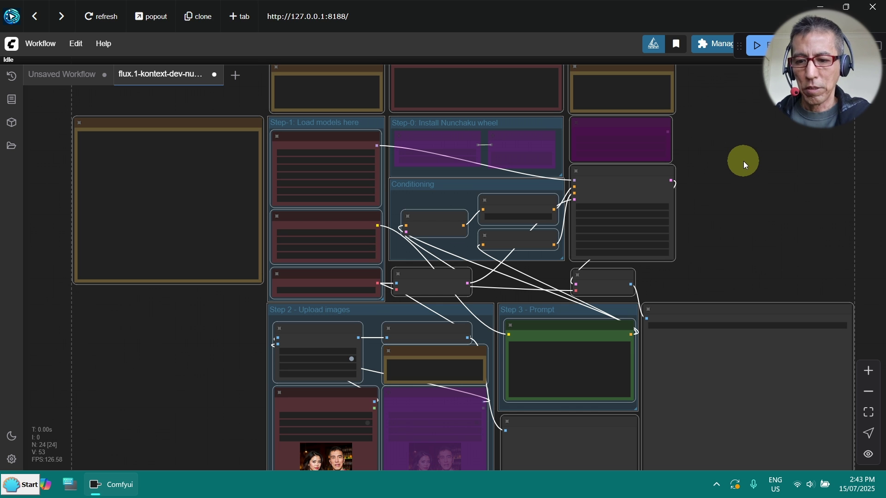
key("ctrl+a")
key("Delete")
Un-bypass the Nunchaku Wheel Installer and Preview Any nodes with Ctrl+B.
scroll(486, 232, "up", 3)
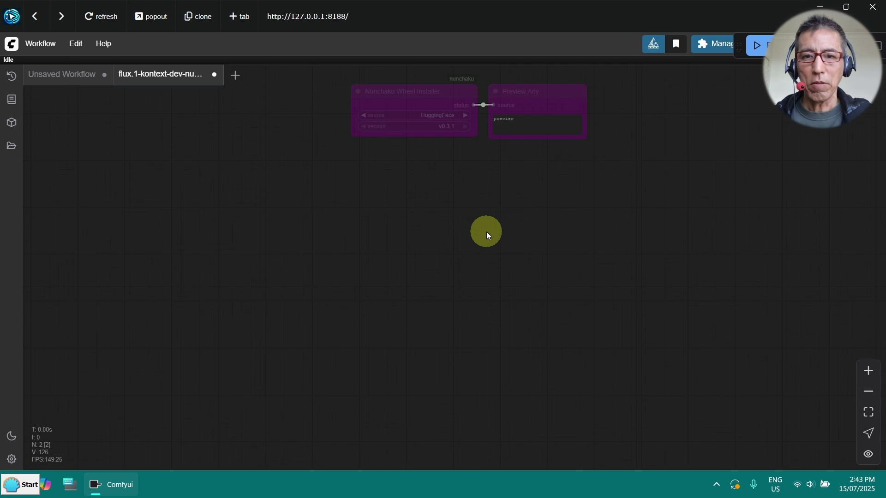
left_click_drag(471, 262, 430, 345)
scroll(433, 340, "up", 5)
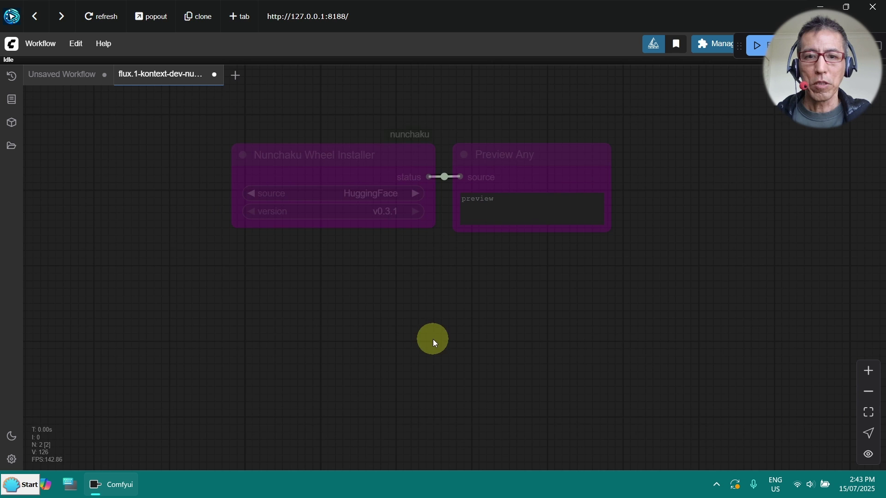
left_click(358, 181)
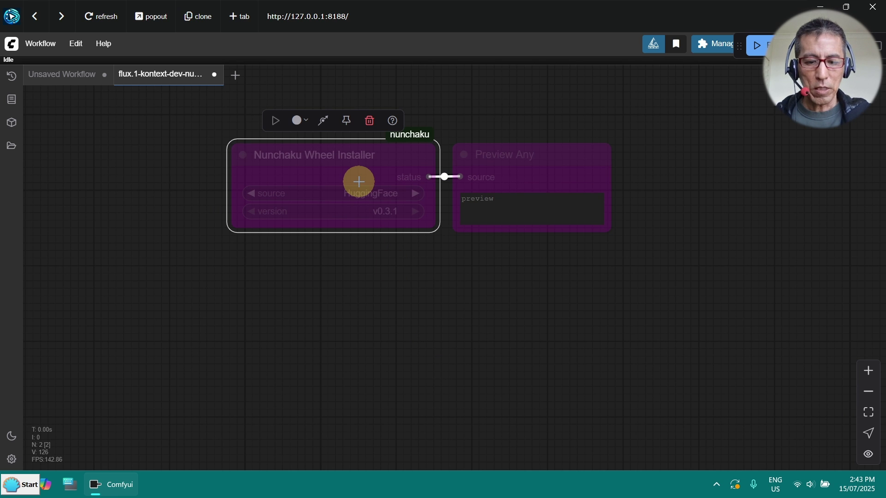
key("ctrl+b")
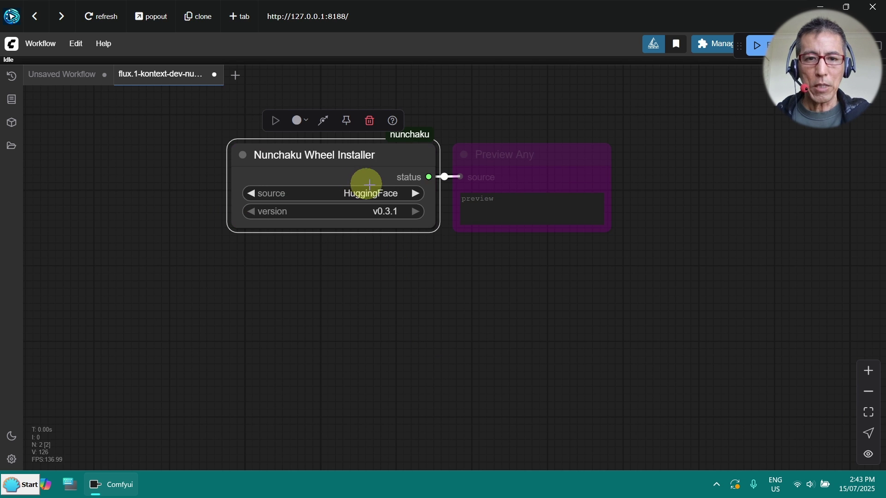
left_click(539, 167)
key("ctrl+b")
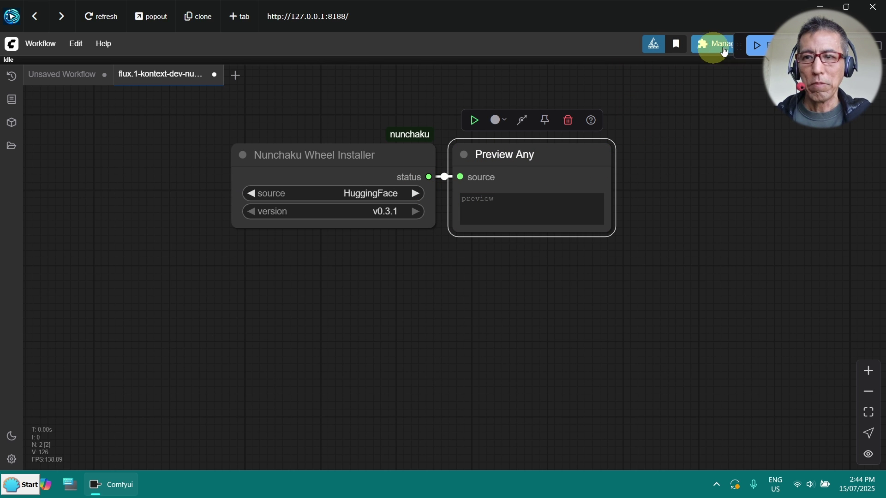
Run the installer for nunchaku 0.3.1 from HuggingFace and enlarge the preview to read the result.
left_click(762, 48)
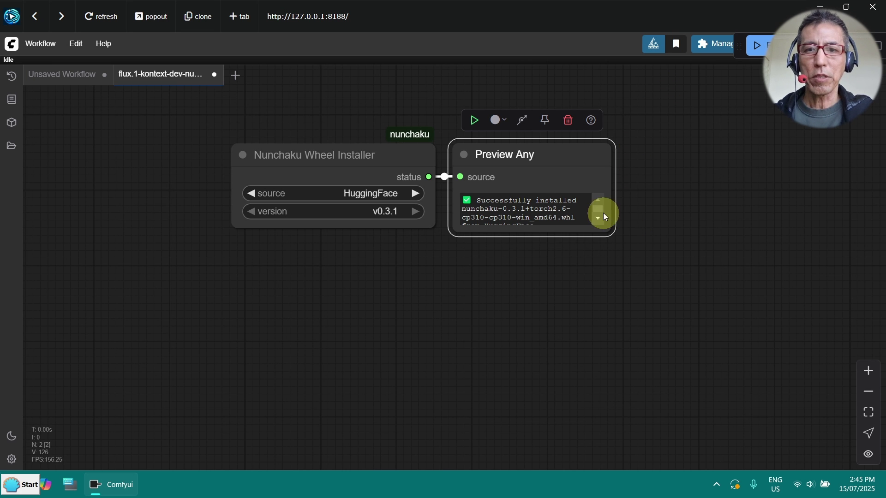
scroll(562, 300, "up", 3)
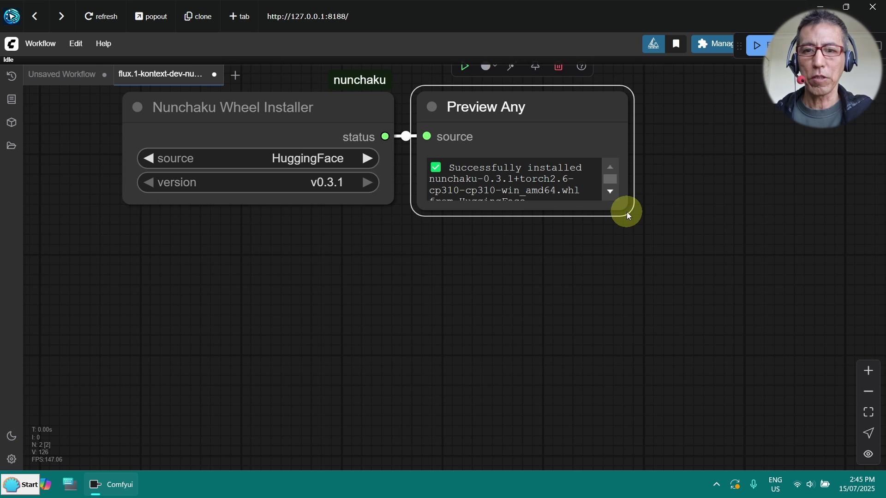
left_click_drag(630, 210, 654, 227)
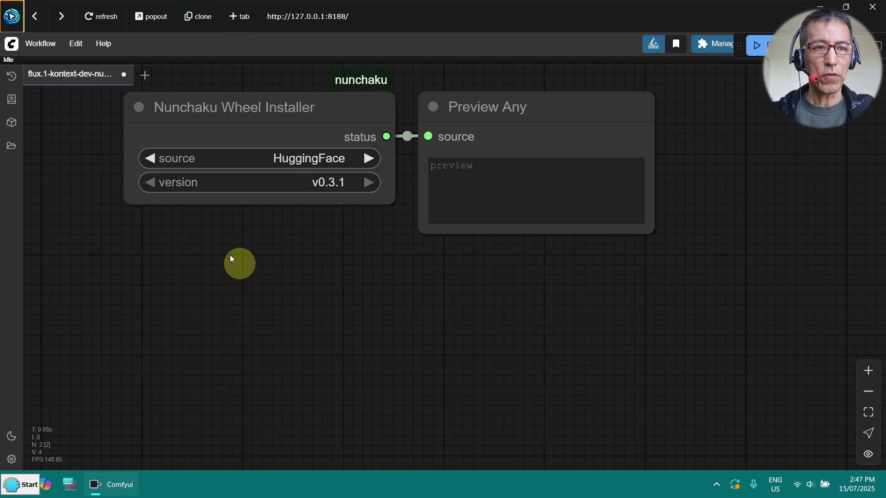
Open the flux.1-kontext-dev-nunchaku template from comfyui-wiki-workflows in a new tab.
left_click(39, 48)
left_click(58, 109)
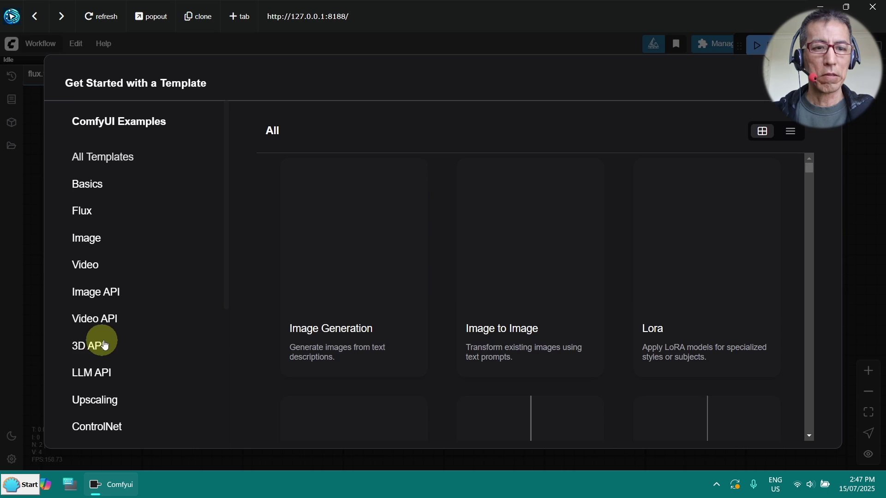
scroll(104, 345, "down", 5)
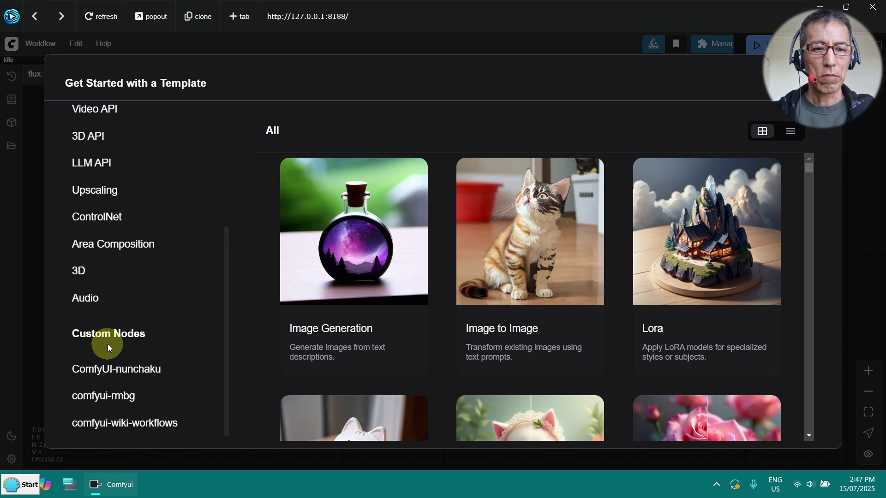
left_click(141, 428)
left_click(524, 277)
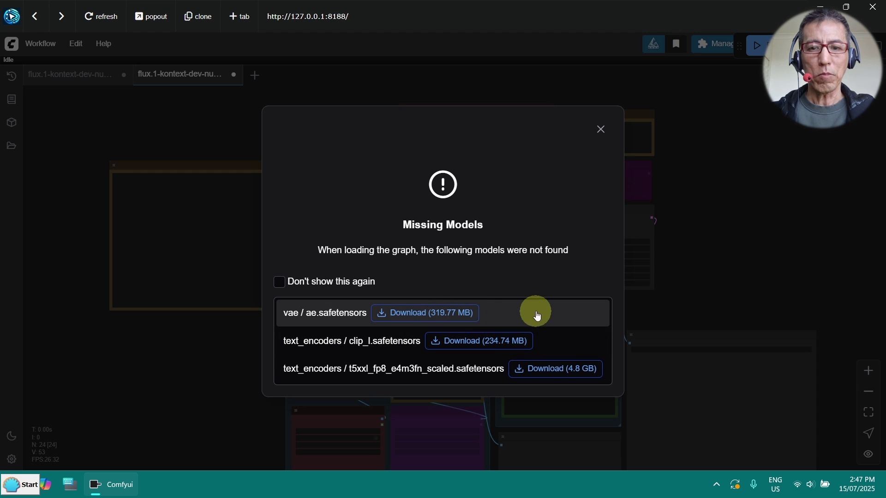
Set the loaders to the nunchaku svdq-int4 Kontext model, nunchaku_clip_l and nunchaku_t5xxl_fp16.
left_click(601, 131)
scroll(326, 208, "up", 5)
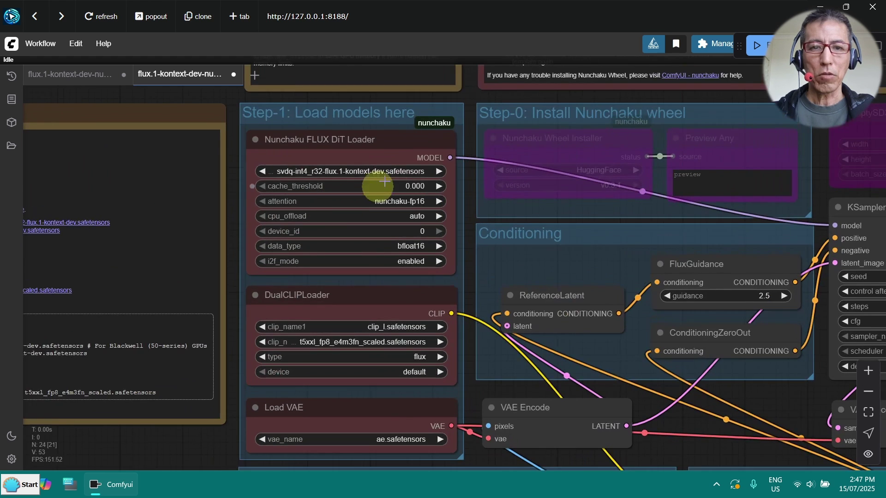
left_click(391, 172)
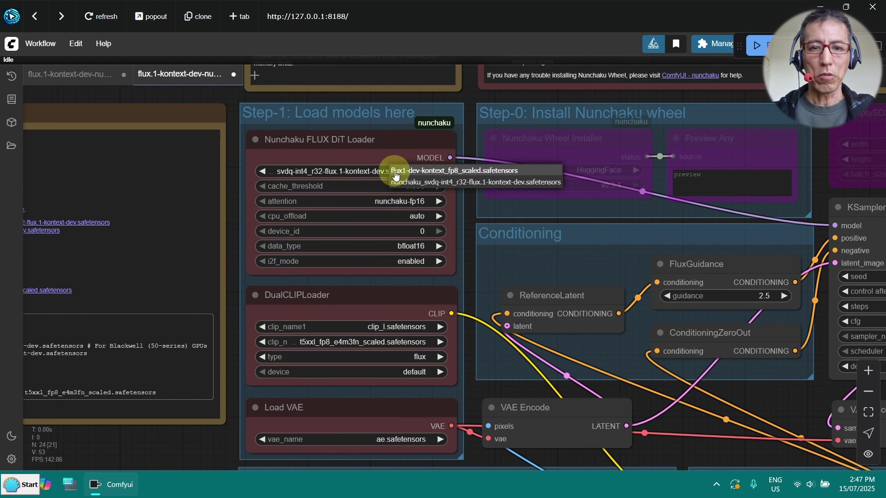
left_click(417, 183)
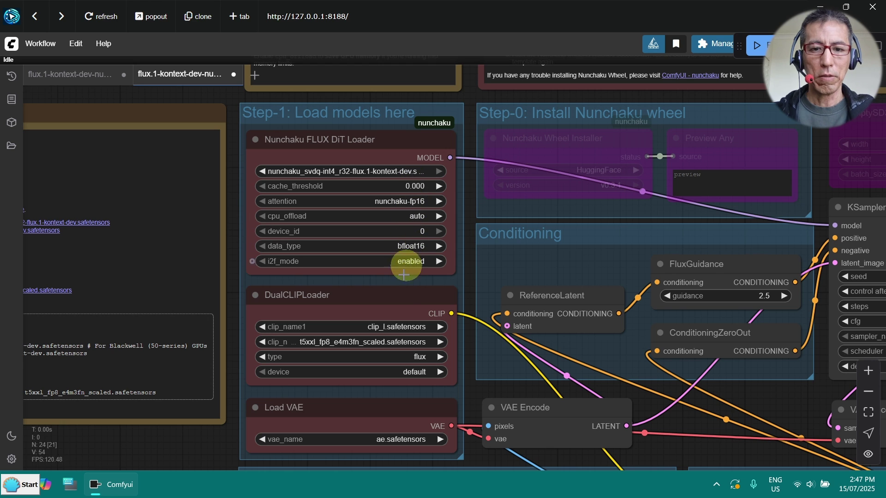
left_click(390, 326)
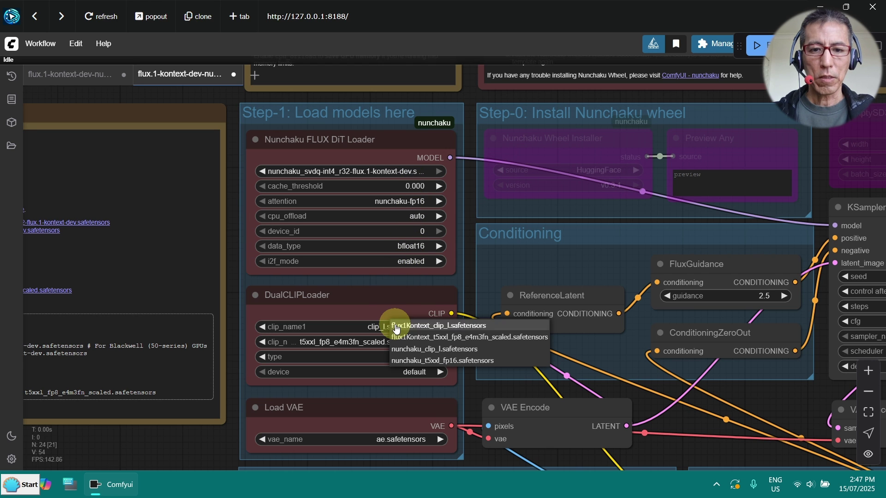
left_click(428, 351)
left_click(390, 350)
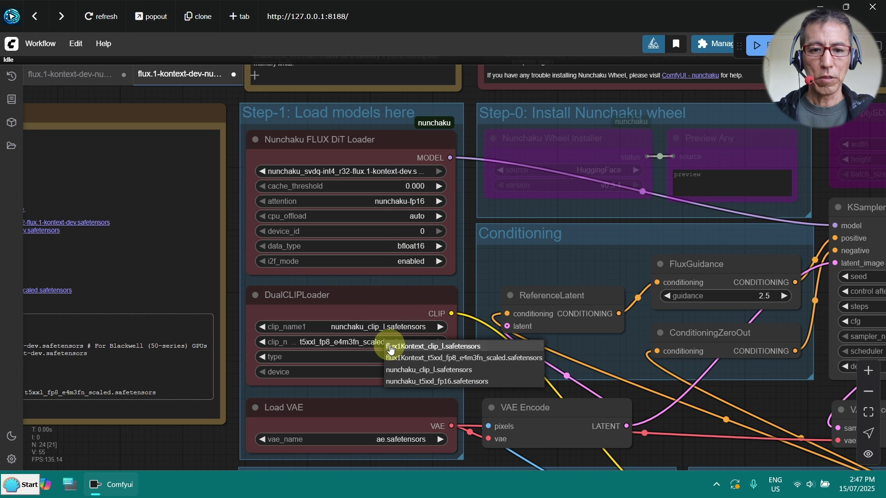
left_click(416, 383)
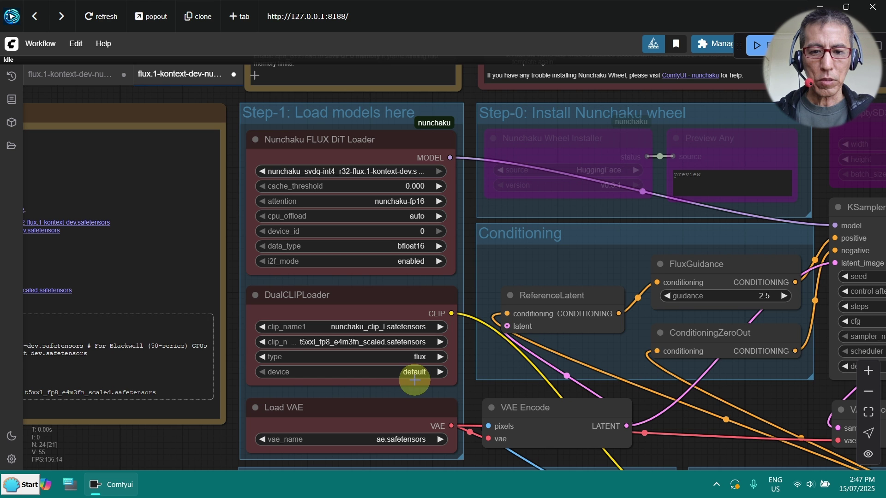
left_click(390, 436)
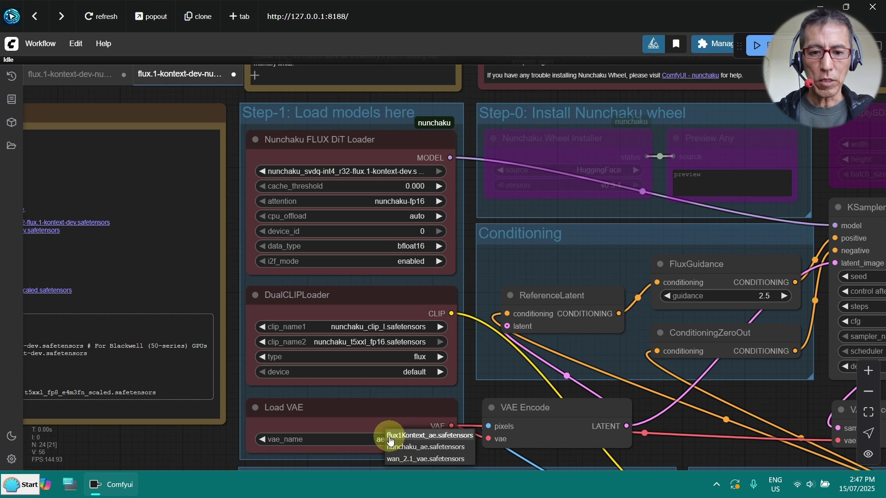
Set the VAE to nunchaku_ae and drop the character photo into Load Image.
left_click(413, 447)
scroll(475, 168, "down", 5)
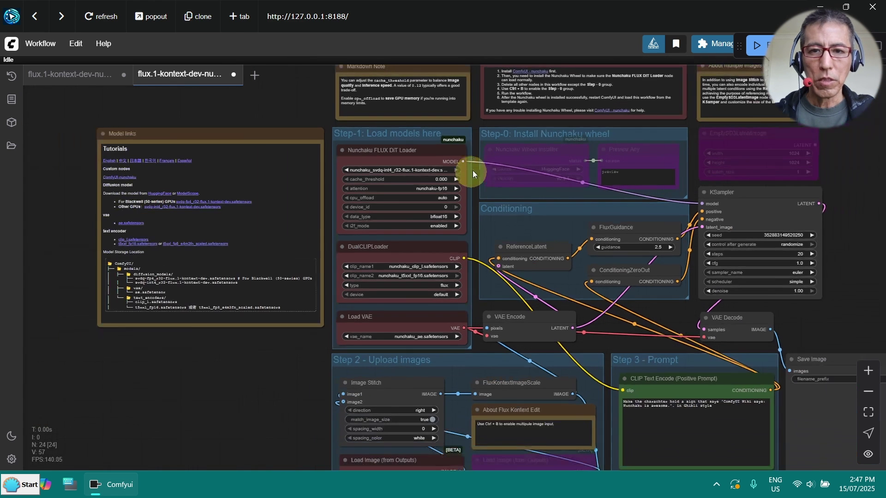
scroll(312, 115, "down", 3)
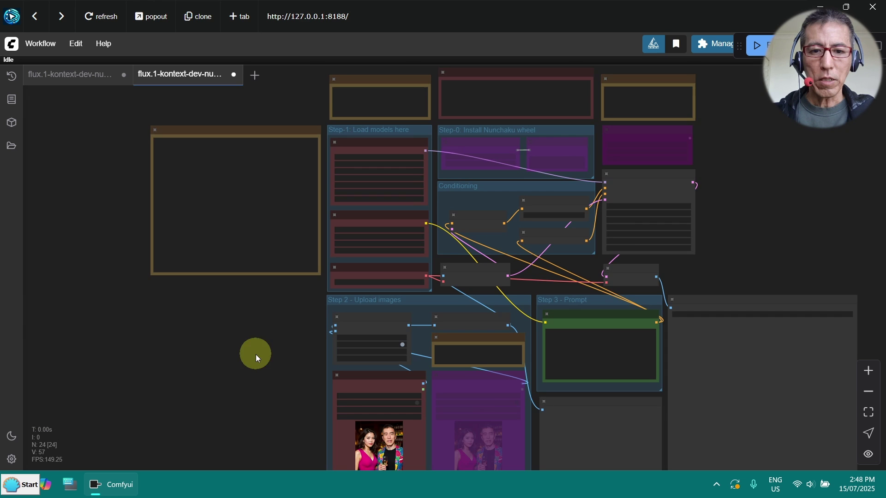
left_click_drag(257, 354, 190, 248)
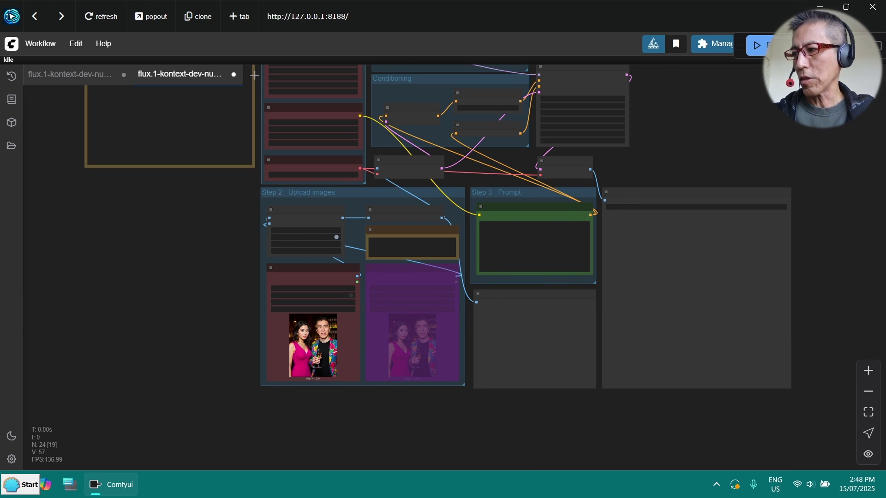
left_click_drag(300, 313, 295, 323)
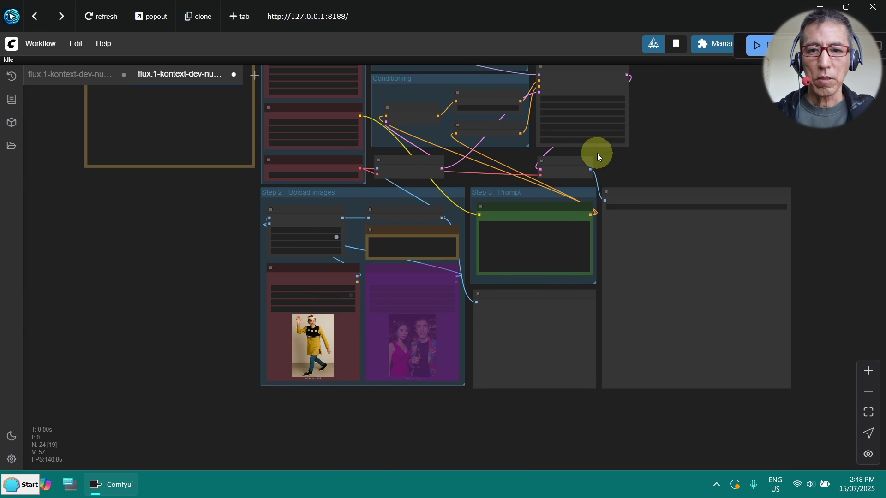
scroll(715, 147, "up", 4)
left_click_drag(686, 127, 623, 180)
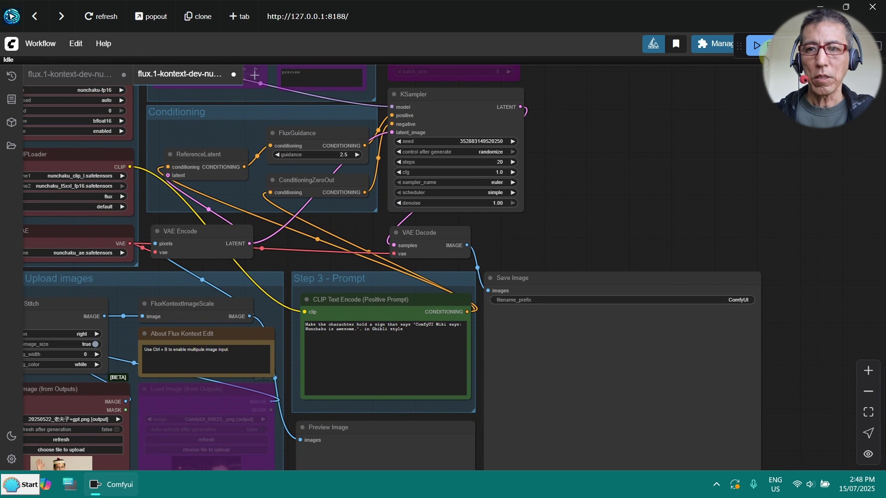
Generate the Ghibli-style image of the character holding the ComfyUI Wiki sign.
left_click(757, 45)
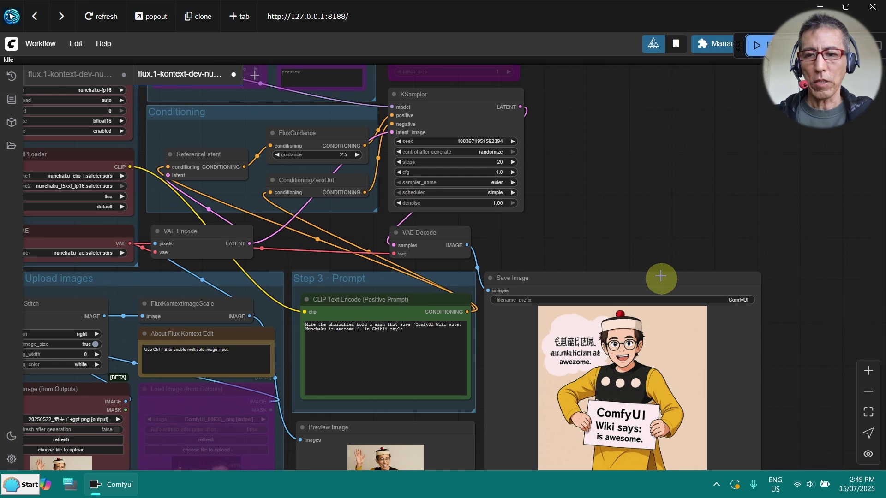
left_click_drag(658, 279, 632, 95)
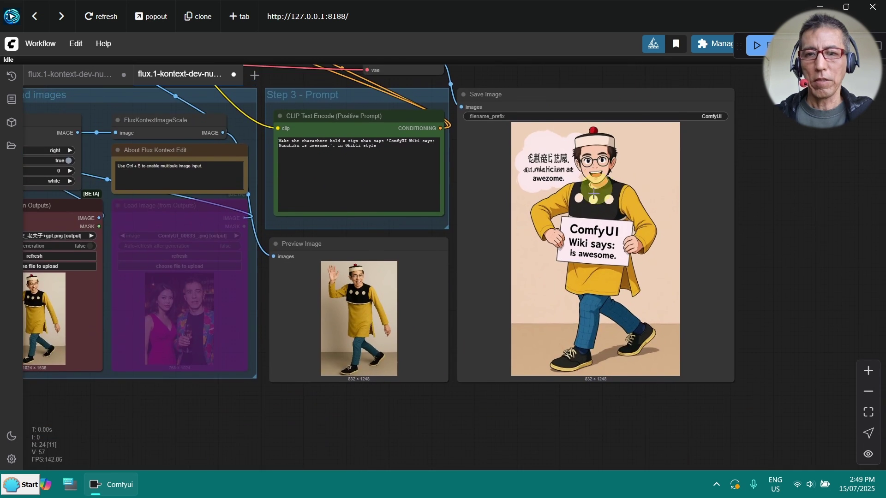
scroll(593, 193, "up", 4)
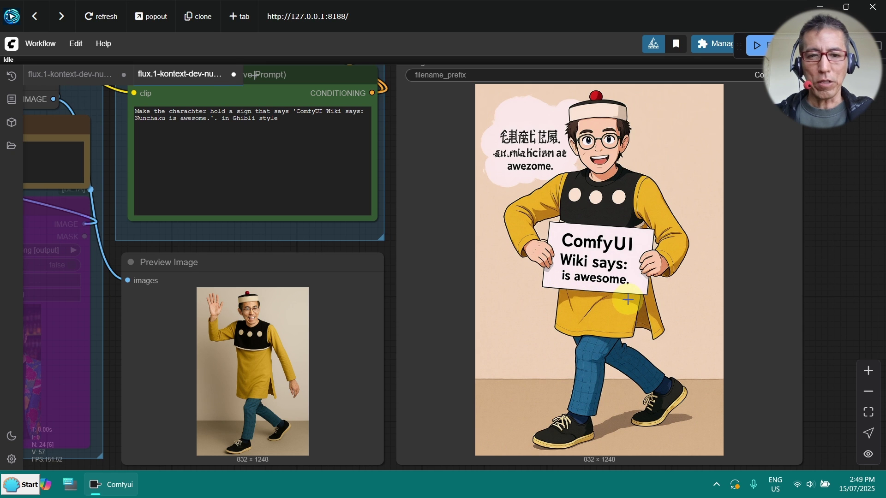
scroll(298, 189, "up", 2)
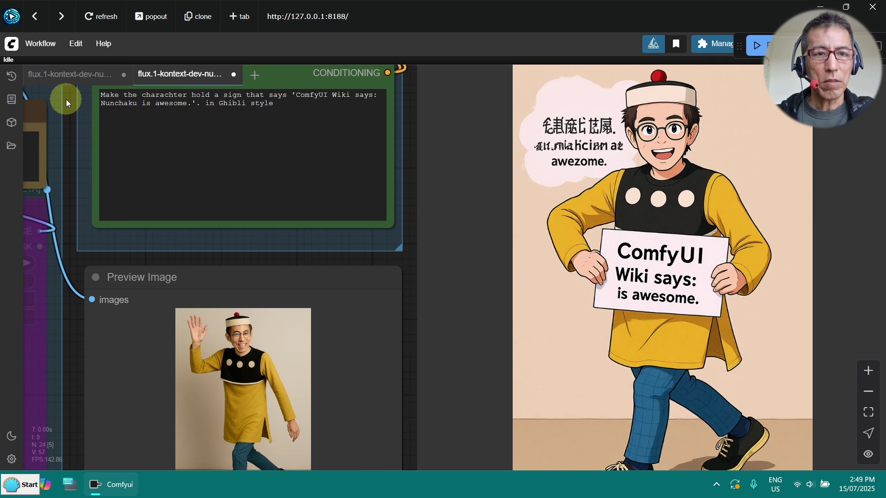
Highlight 'Nunchaku is' in the prompt and check the 47.10 s run in the queue.
left_click_drag(100, 104, 153, 106)
scroll(458, 263, "down", 3)
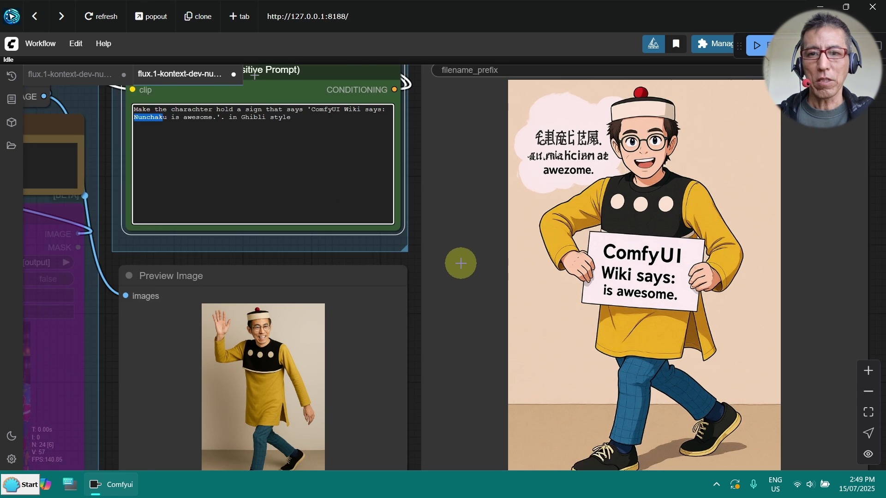
left_click(12, 76)
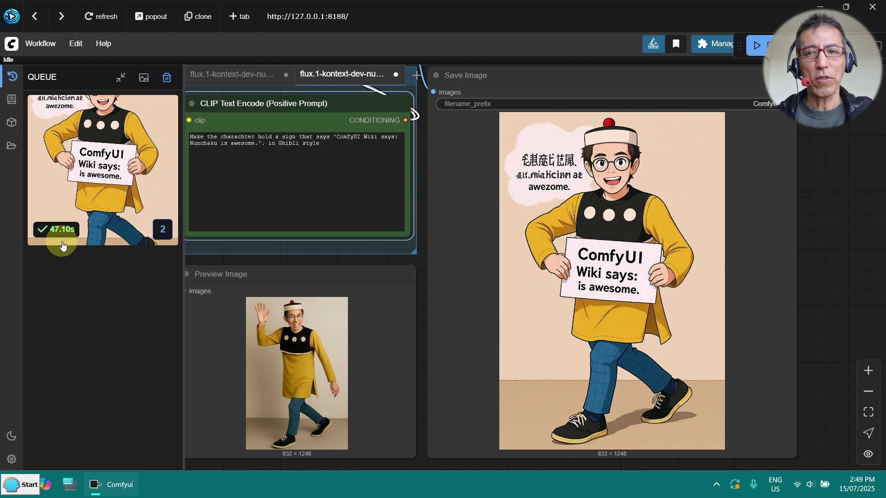
left_click(13, 81)
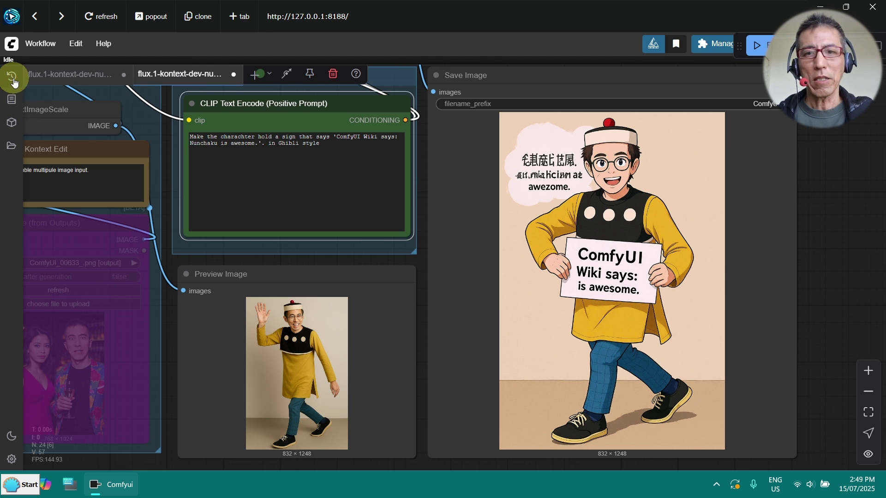
left_click_drag(420, 195, 459, 271)
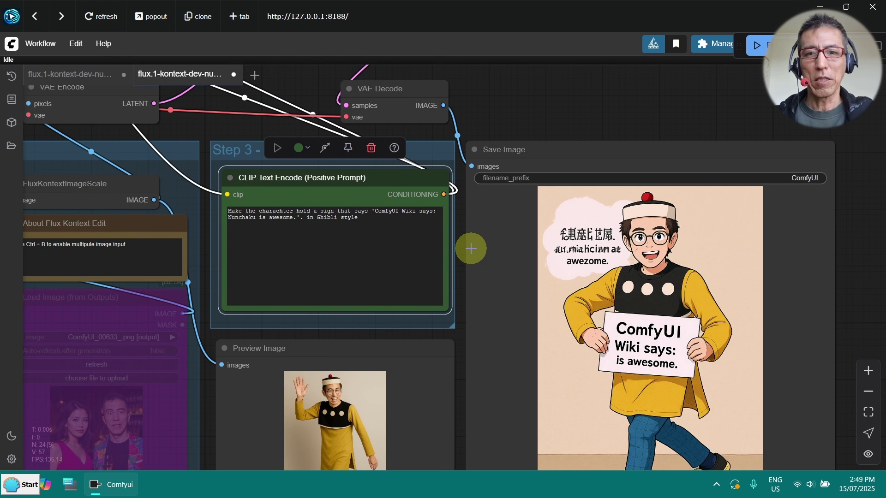
Add a Nunchaku FLUX DiT Loader node via the 'nun' node search.
left_click_drag(464, 249, 599, 187)
scroll(599, 187, "down", 3)
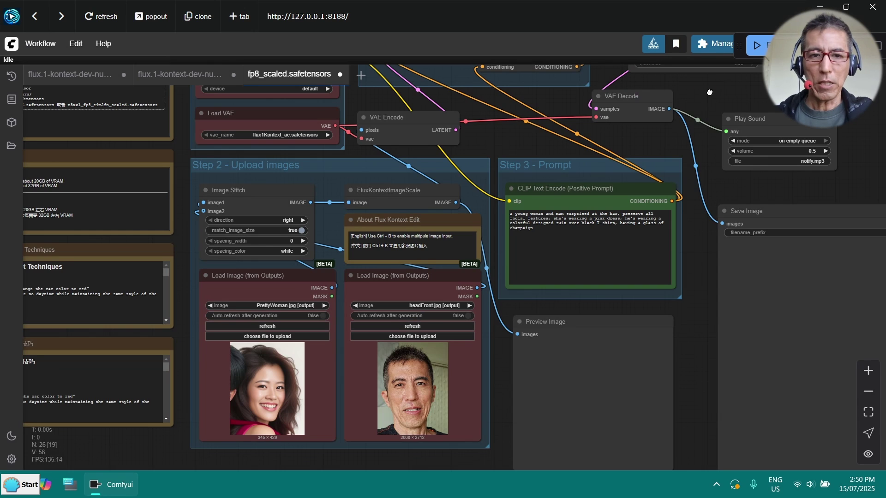
left_click_drag(711, 97, 773, 279)
scroll(407, 167, "up", 5)
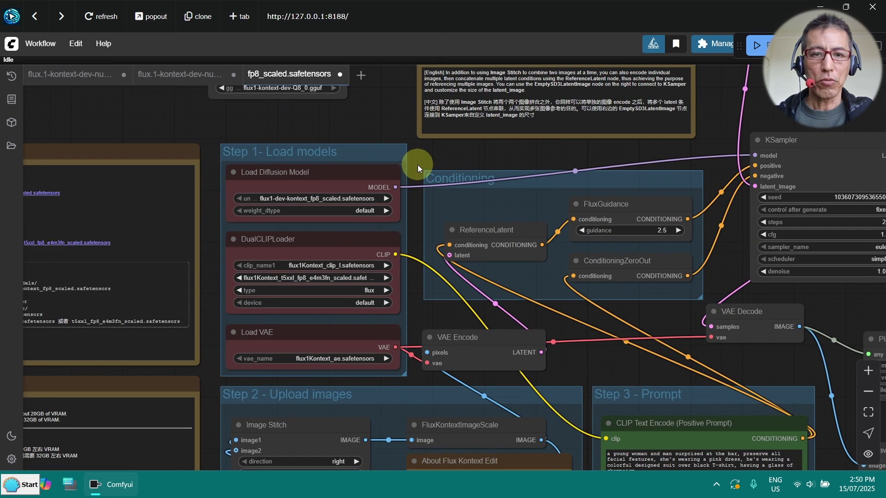
left_click(276, 176)
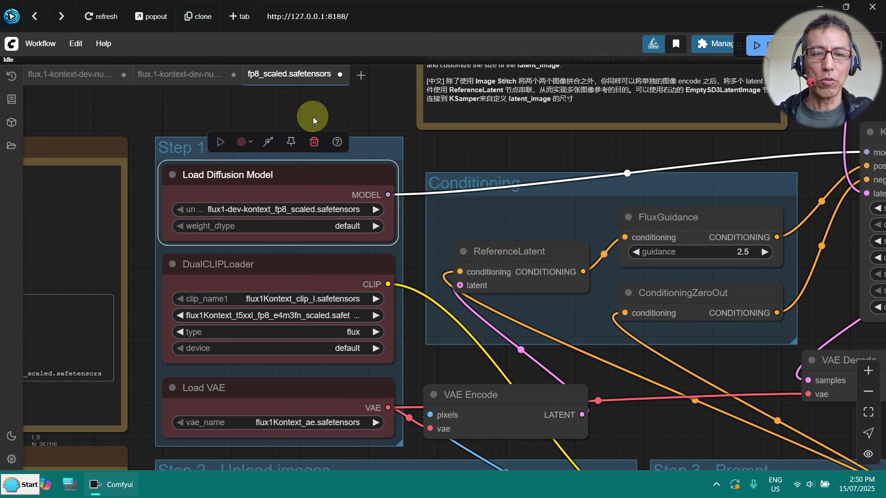
double_click(313, 118)
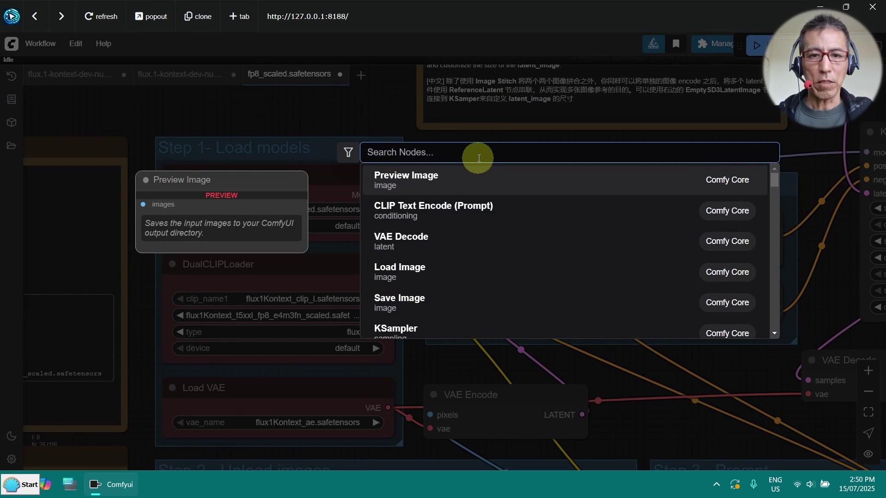
type("nun")
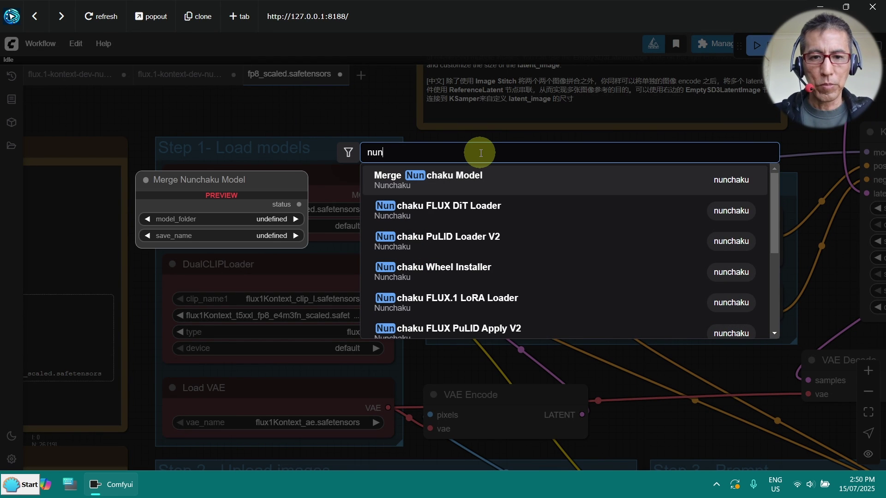
left_click(462, 205)
Wire its MODEL output to the KSampler and select the nunchaku_svdq-int4_r32-flux.1-kontext-dev model.
scroll(271, 158, "up", 3)
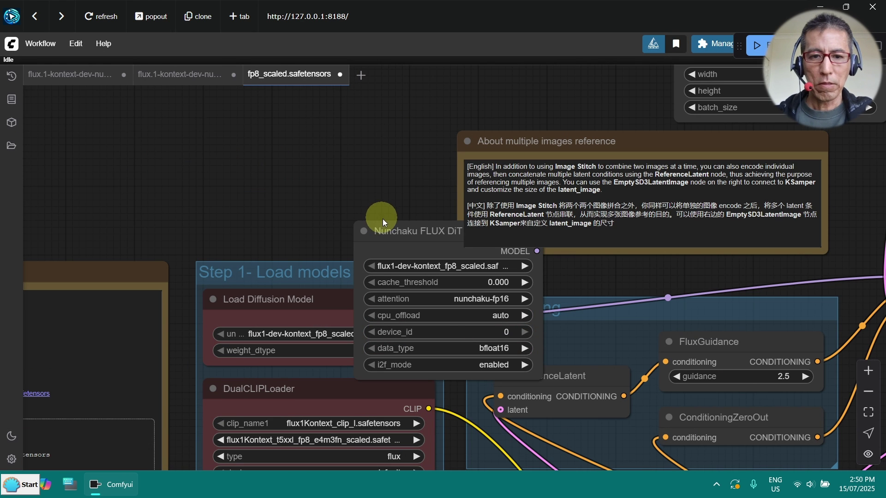
left_click_drag(389, 230, 220, 104)
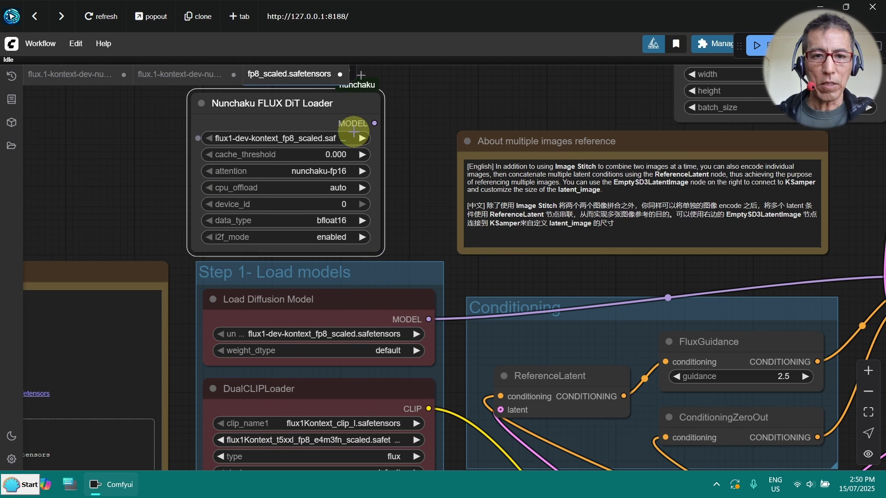
left_click_drag(369, 124, 781, 259)
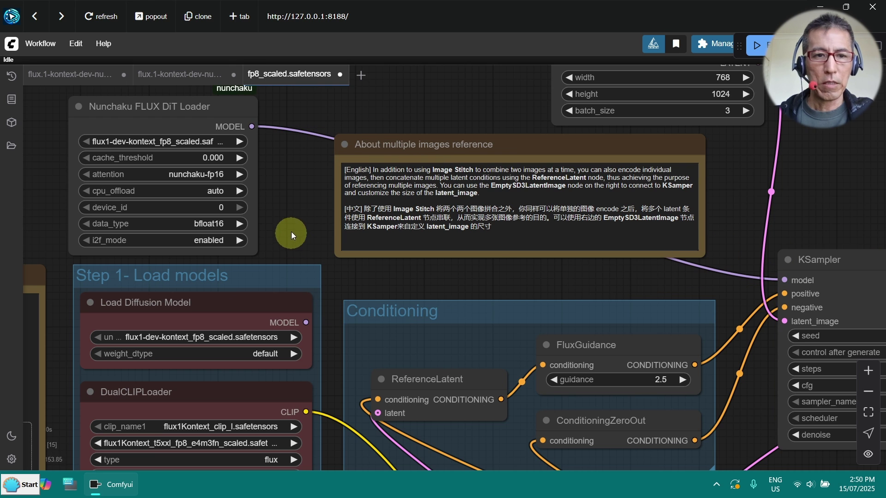
left_click(194, 140)
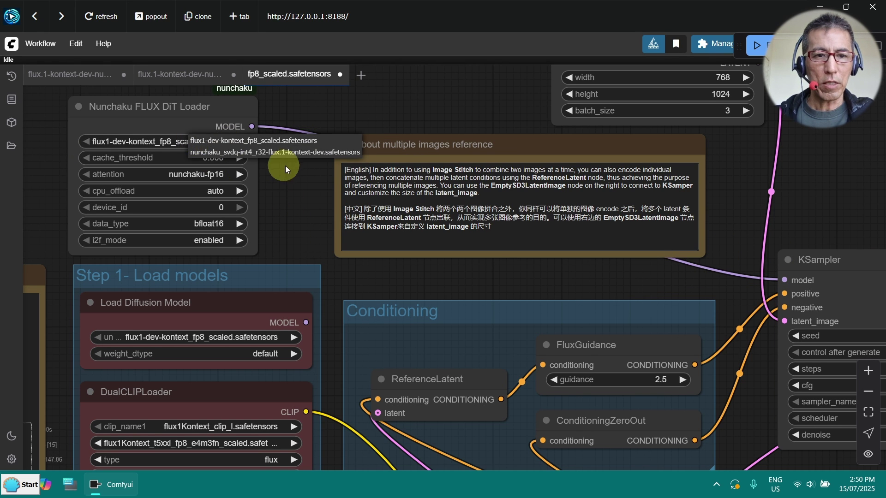
left_click(281, 153)
Set DualCLIPLoader to nunchaku_clip_l for clip_name1 and nunchaku_t5xxl_fp16 for clip_name2.
left_click_drag(292, 206, 403, 77)
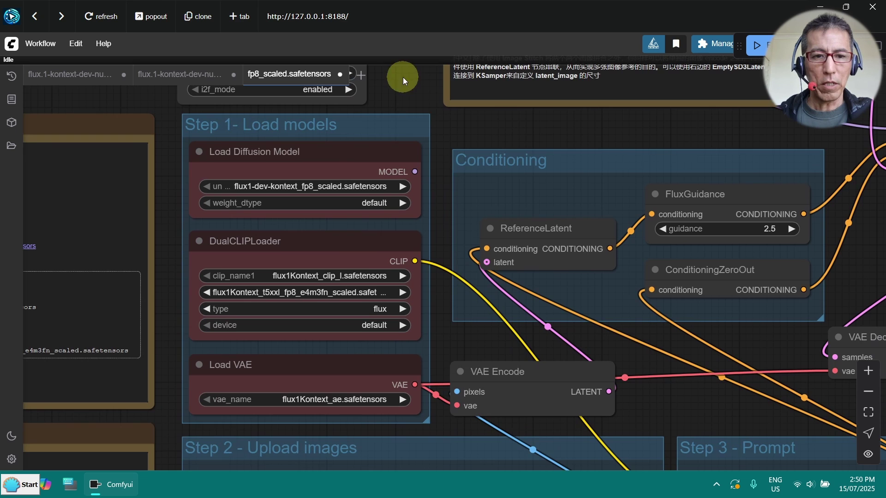
left_click(344, 274)
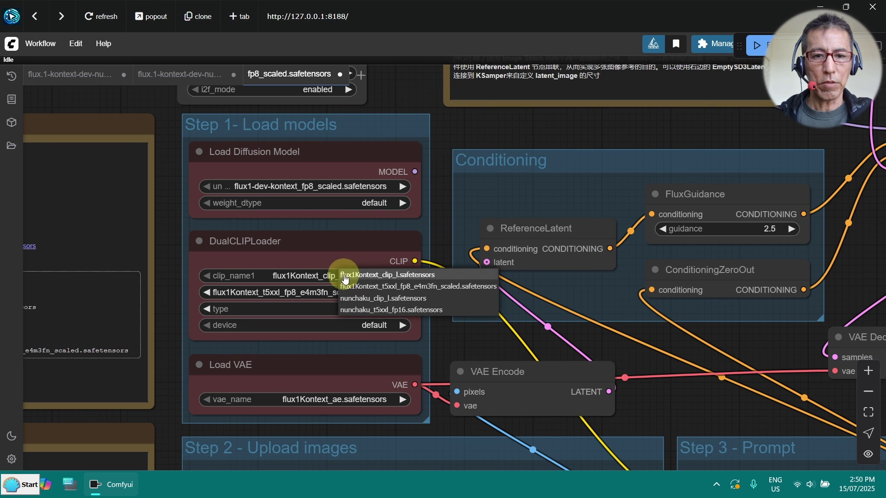
left_click(411, 296)
left_click(325, 293)
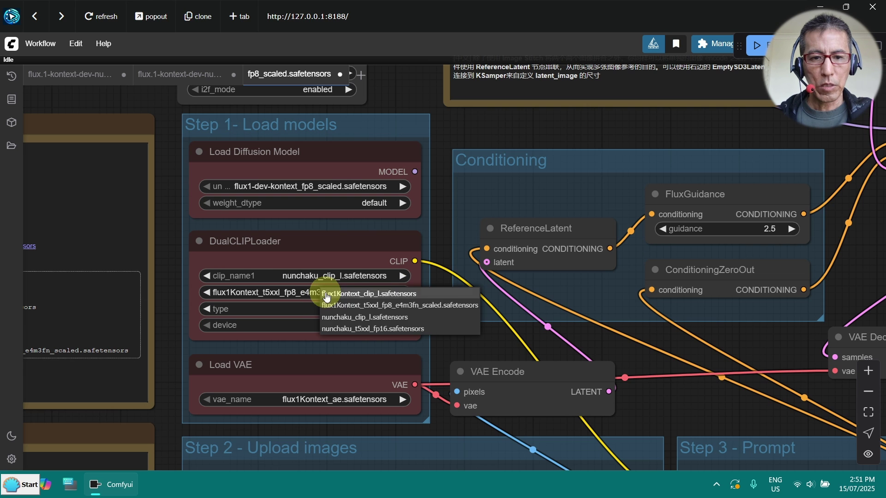
left_click(398, 329)
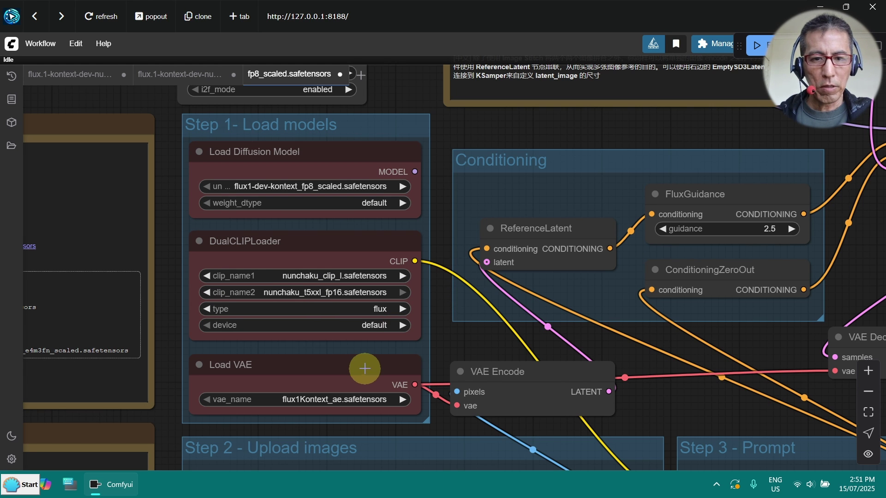
Set the Load VAE node's vae_name to nunchaku_ae.safetensors.
scroll(475, 295, "down", 3)
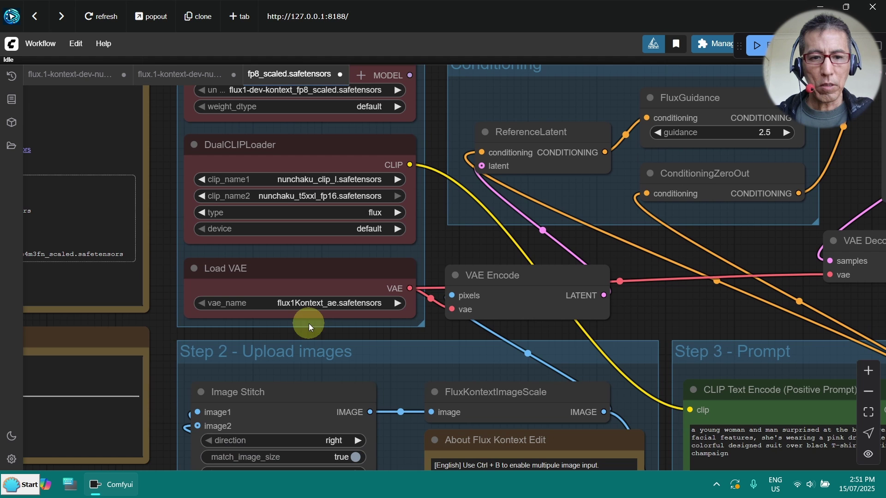
left_click(333, 303)
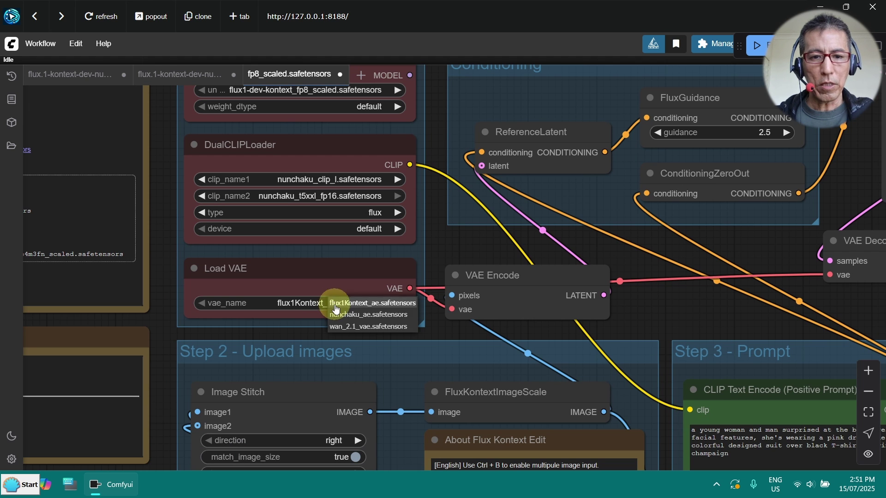
left_click(377, 312)
scroll(466, 251, "down", 10)
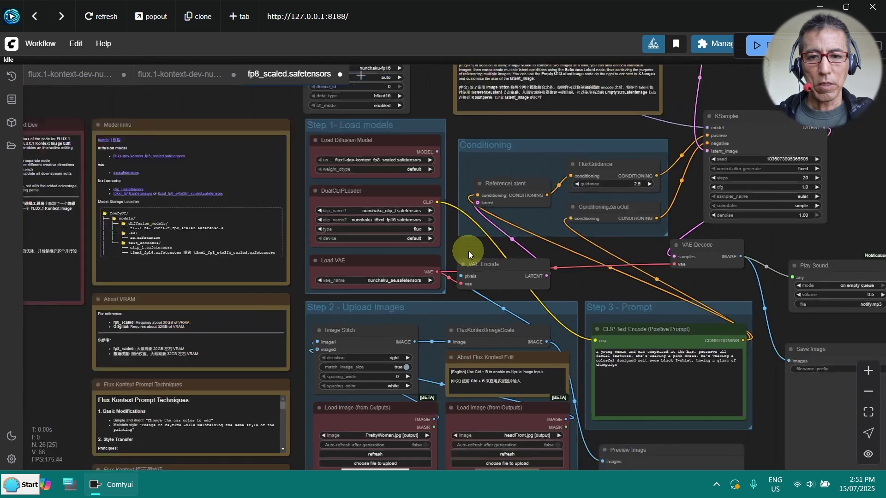
Run the workflow, view the three bar-couple images in Save Image, and show the generation queue.
scroll(649, 137, "up", 10)
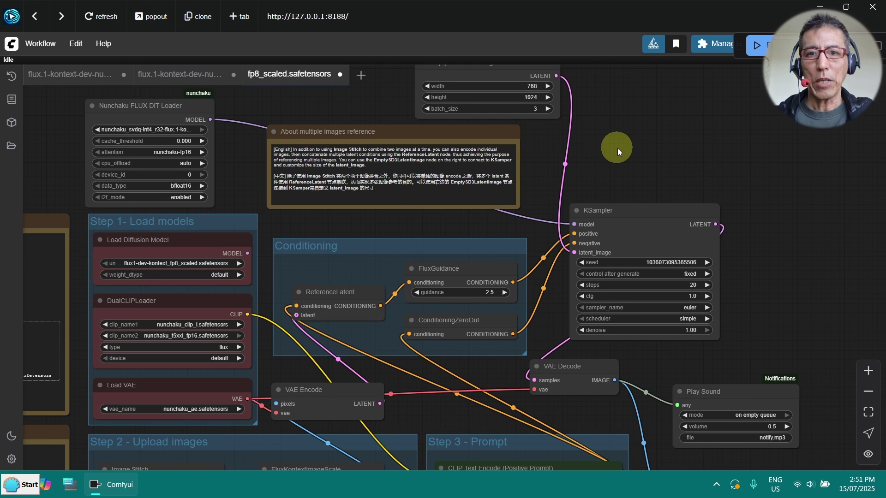
scroll(618, 149, "down", 3)
left_click(756, 45)
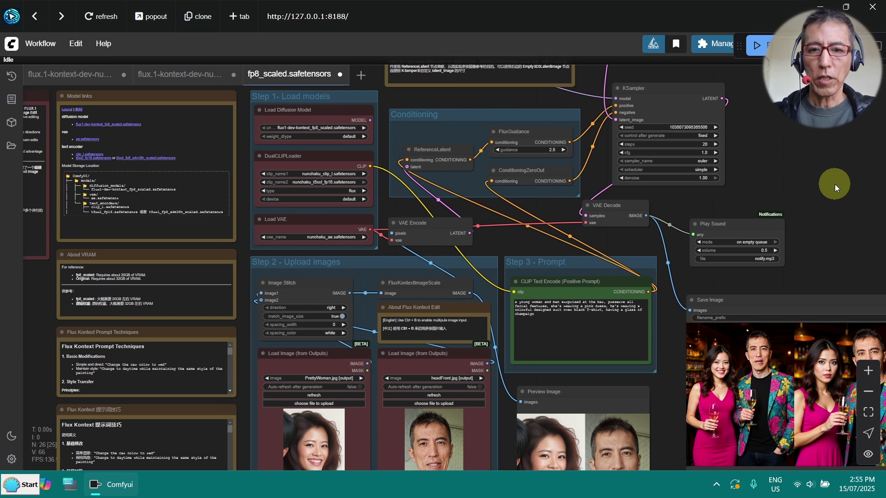
left_click_drag(836, 185, 518, 96)
scroll(523, 278, "up", 6)
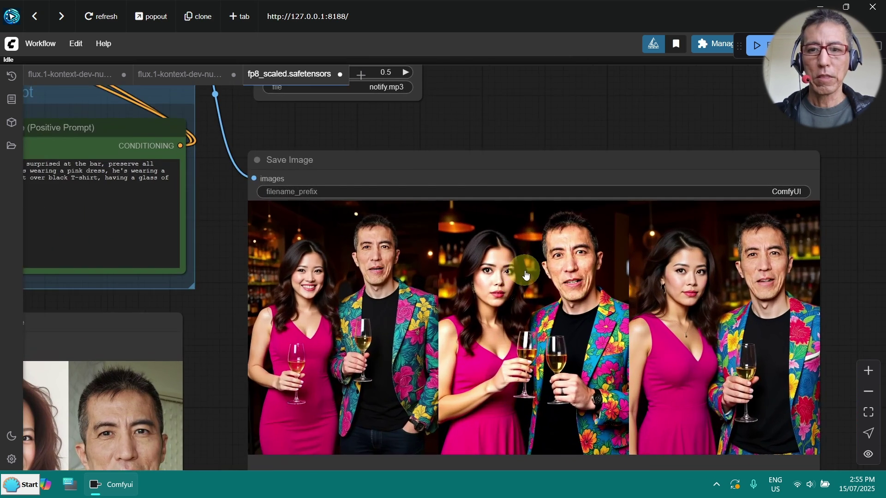
left_click(12, 76)
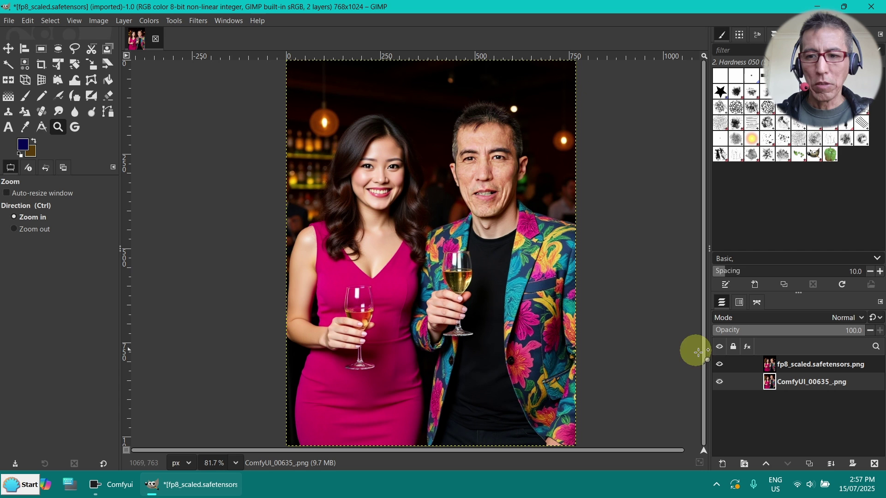
Toggle the fp8_scaled.safetensors.png layer's visibility several times to compare it with ComfyUI_00635_.png.
left_click(719, 364)
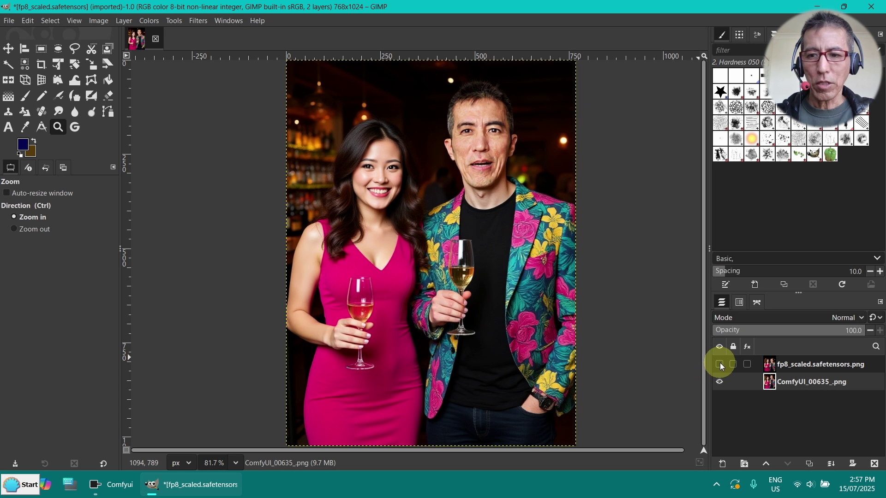
left_click(720, 364)
left_click(719, 364)
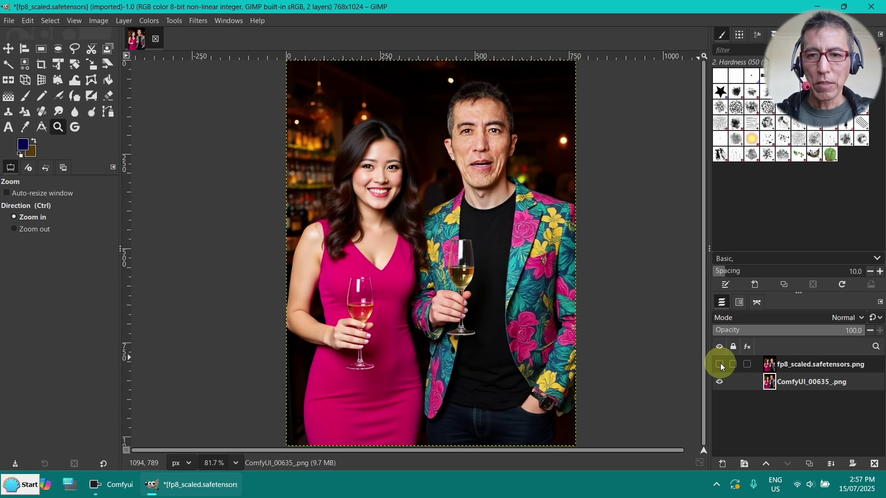
left_click(719, 364)
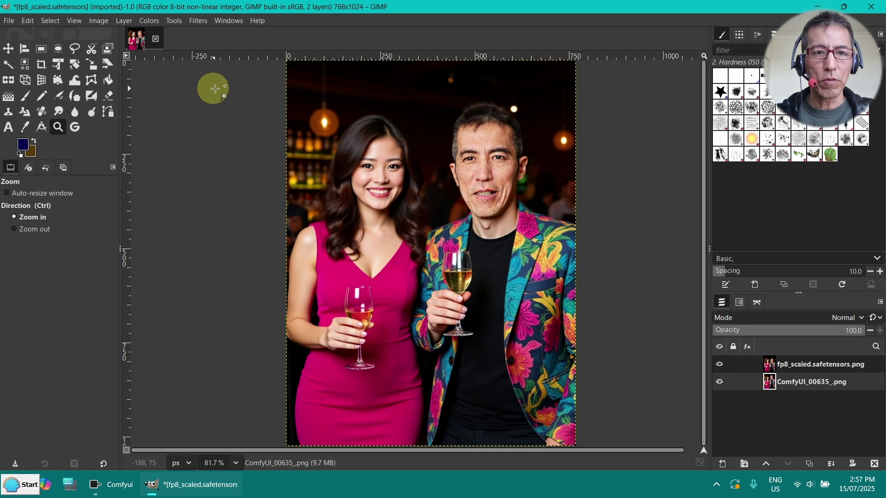
Zoom in on the woman's face and hide the fp8_scaled layer to compare faces.
left_click_drag(238, 90, 485, 241)
left_click(720, 365)
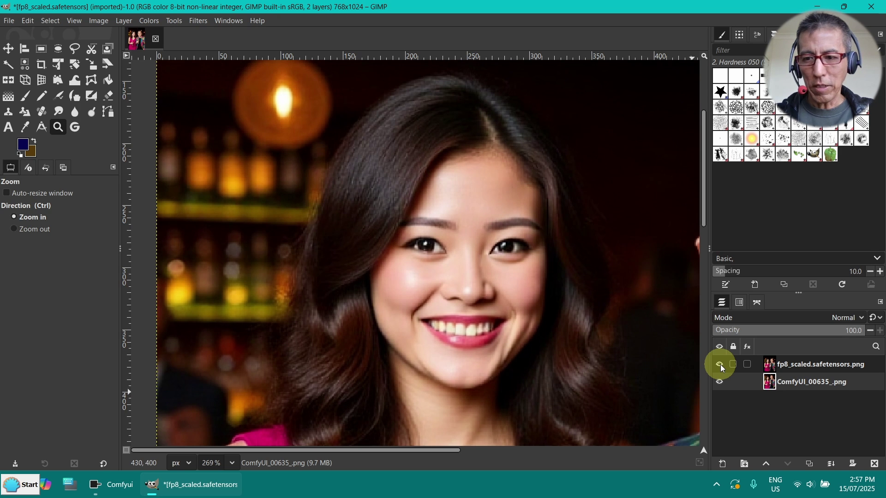
left_click(720, 364)
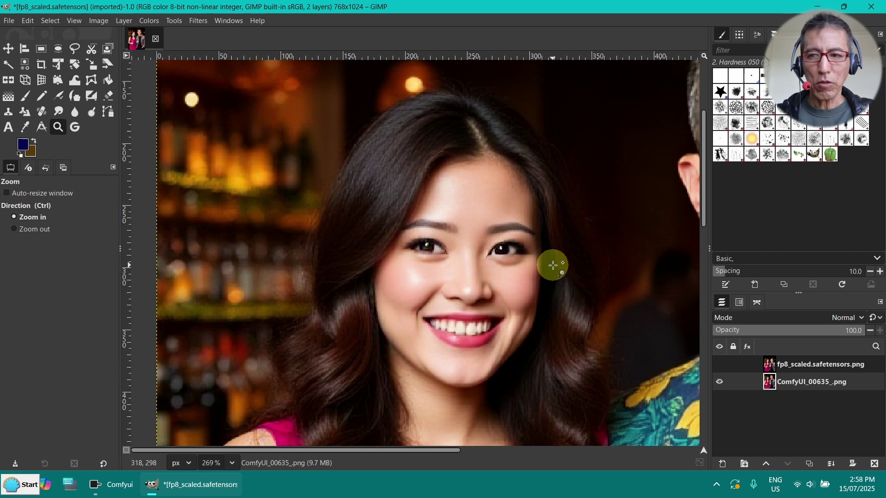
Minimize GIMP and bring the ComfyUI browser window back to the front.
left_click(815, 7)
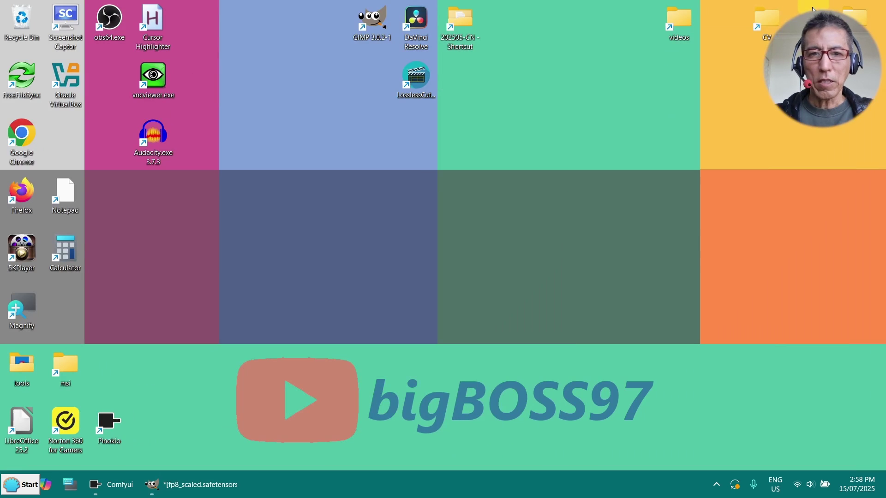
left_click(103, 484)
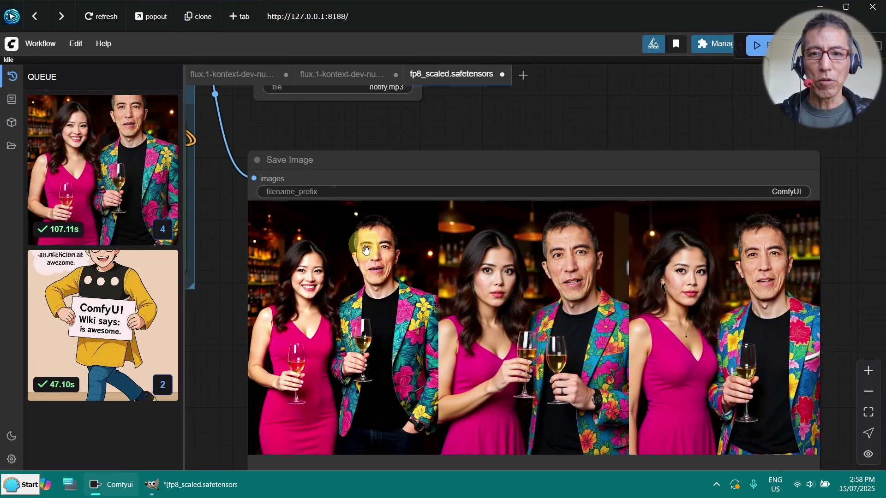